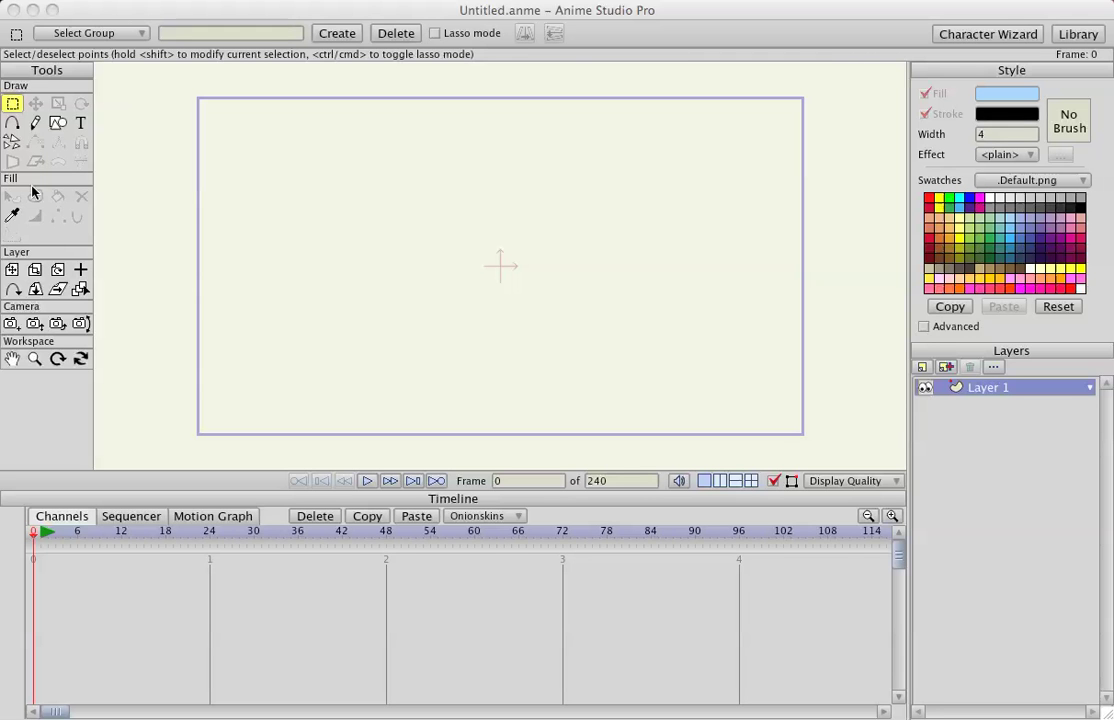
Step: Focus the Anime Studio Pro window and turn on the canvas grid
{"action": "left_click", "coordinate": [181, 186]}
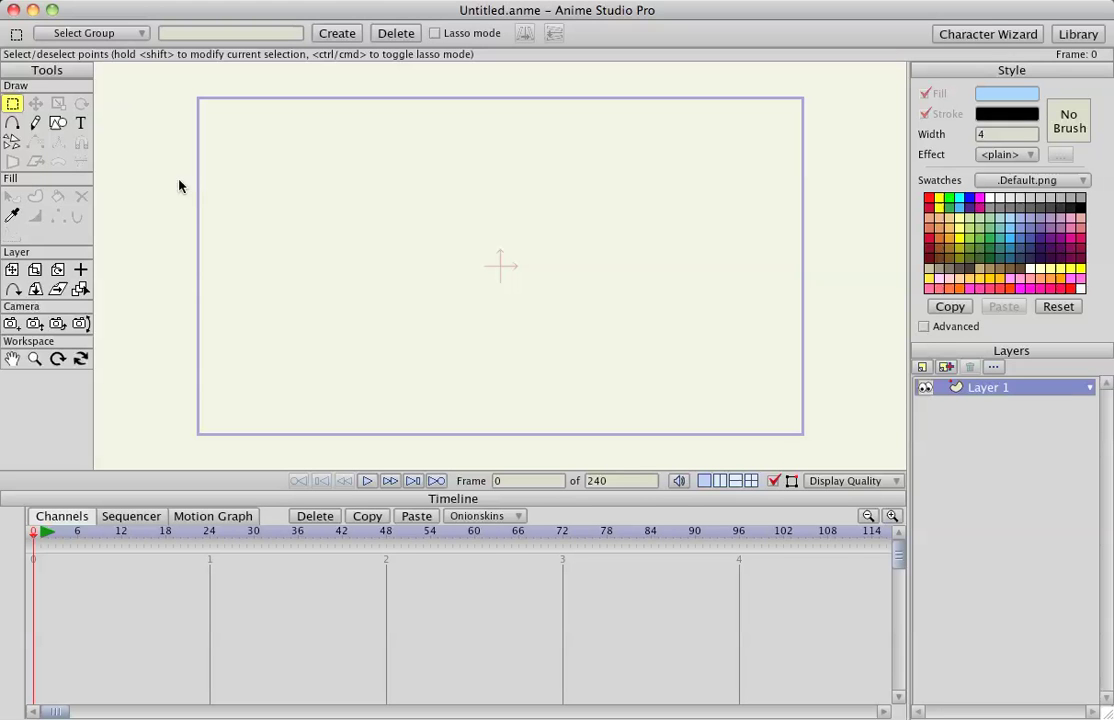
{"action": "key", "text": "super+g"}
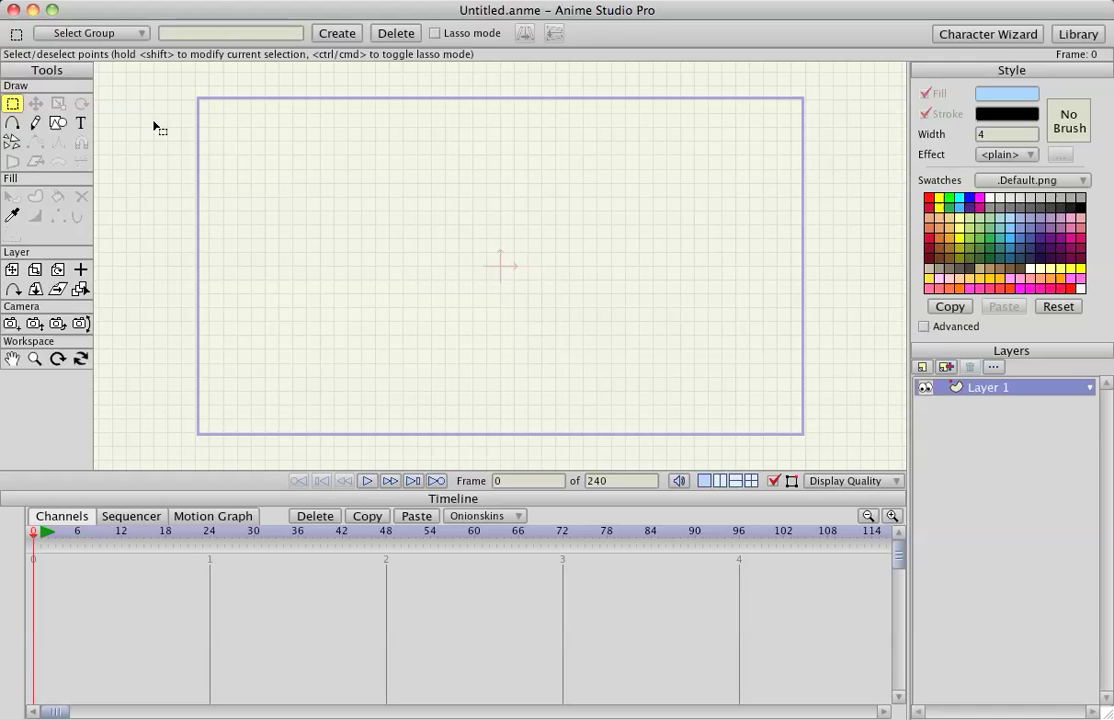
Step: Draw a light-blue filled rectangle near the canvas centre and round its extended right end into a curve
{"action": "left_click", "coordinate": [58, 124]}
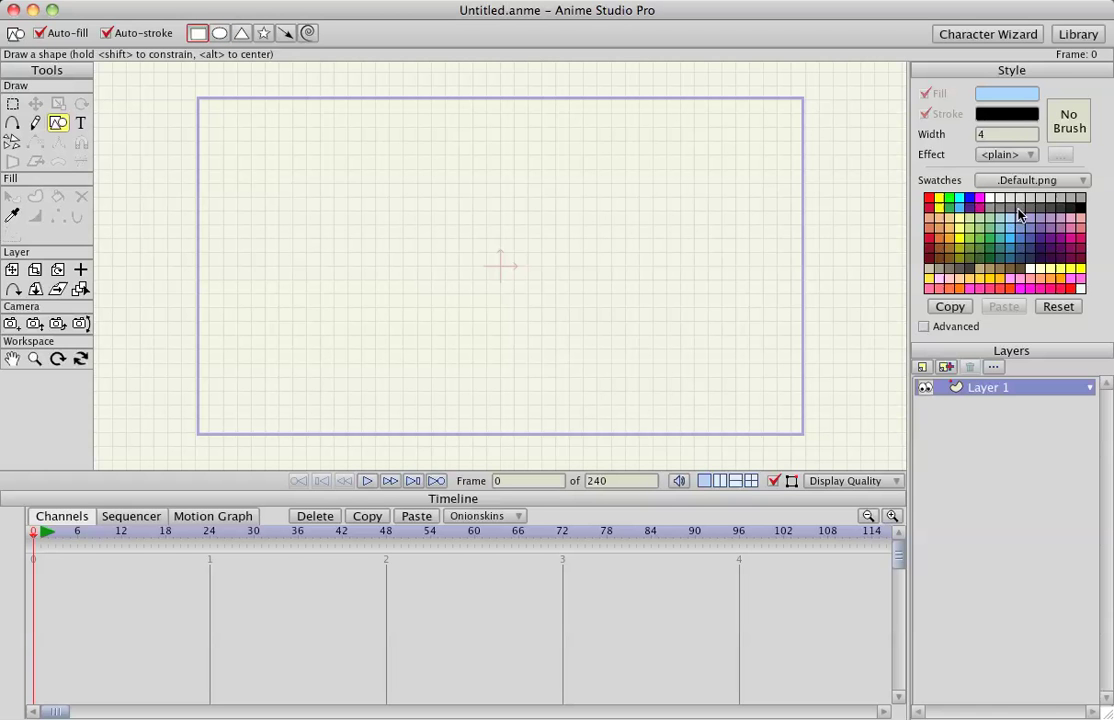
{"action": "mouse_move", "coordinate": [417, 184]}
{"action": "left_mouse_down"}
{"action": "mouse_move", "coordinate": [606, 309]}
{"action": "mouse_move", "coordinate": [689, 289]}
{"action": "mouse_move", "coordinate": [714, 236]}
{"action": "mouse_move", "coordinate": [761, 236]}
{"action": "mouse_move", "coordinate": [750, 237]}
{"action": "left_mouse_up"}
{"action": "key", "text": "a"}
{"action": "key", "text": "c"}
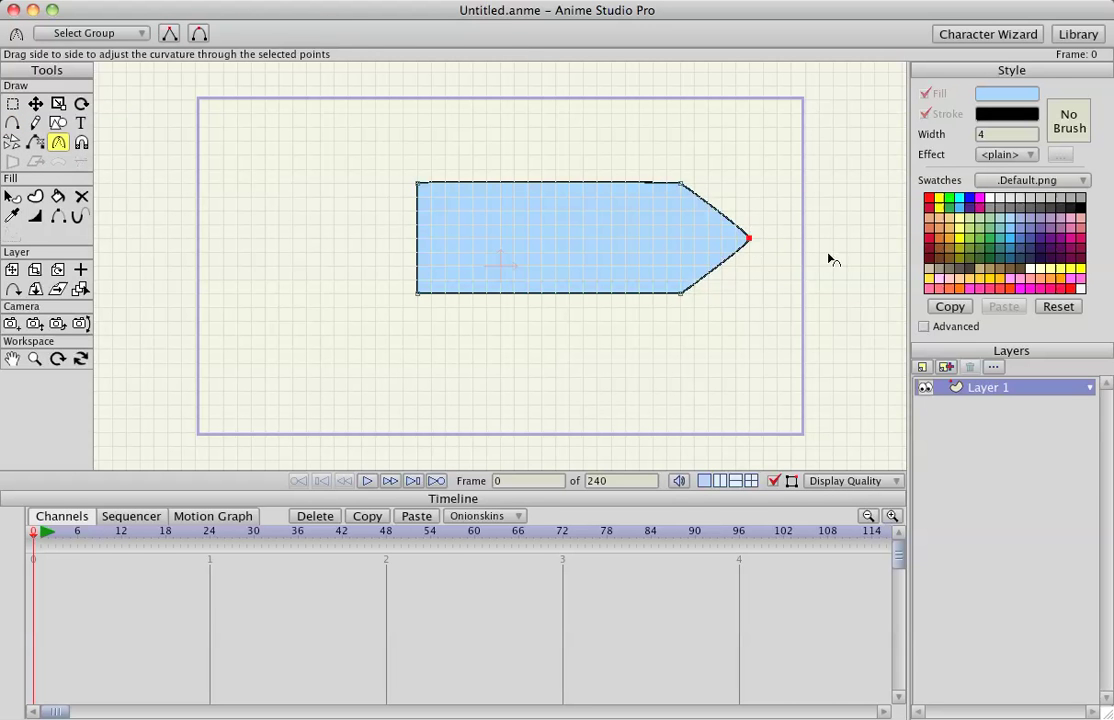
{"action": "left_click_drag", "start_coordinate": [833, 256], "coordinate": [880, 256]}
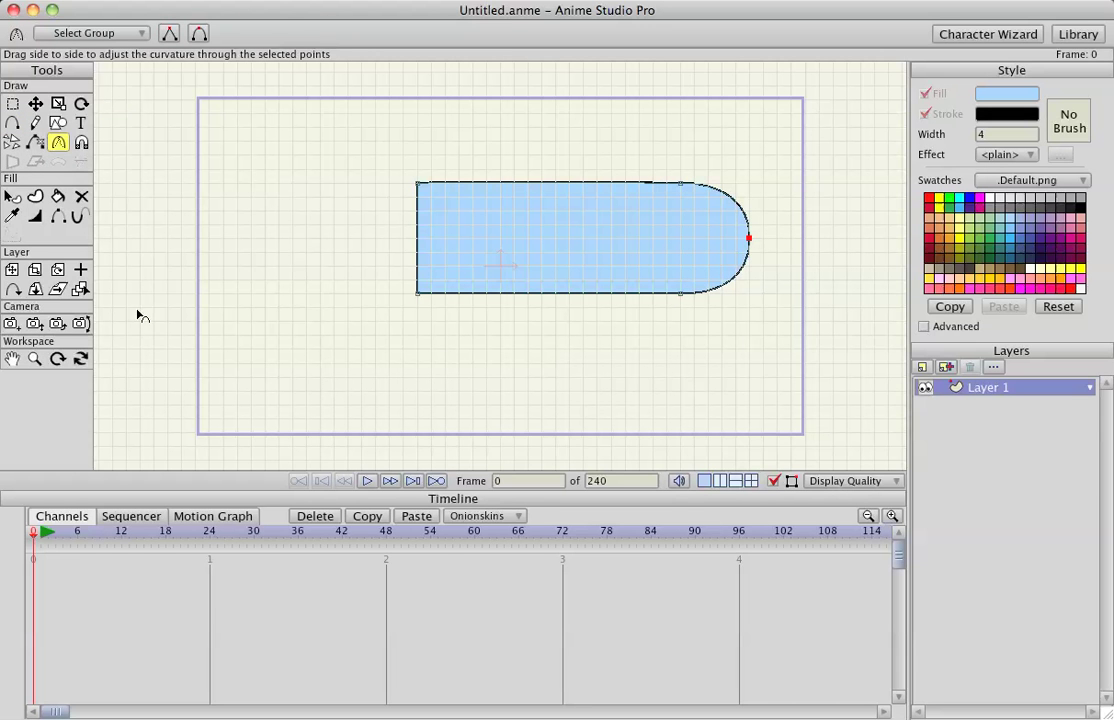
Step: Draw a short zig-zag line at the top-left and slant its last segment by pulling the endpoint left
{"action": "left_click", "coordinate": [12, 122]}
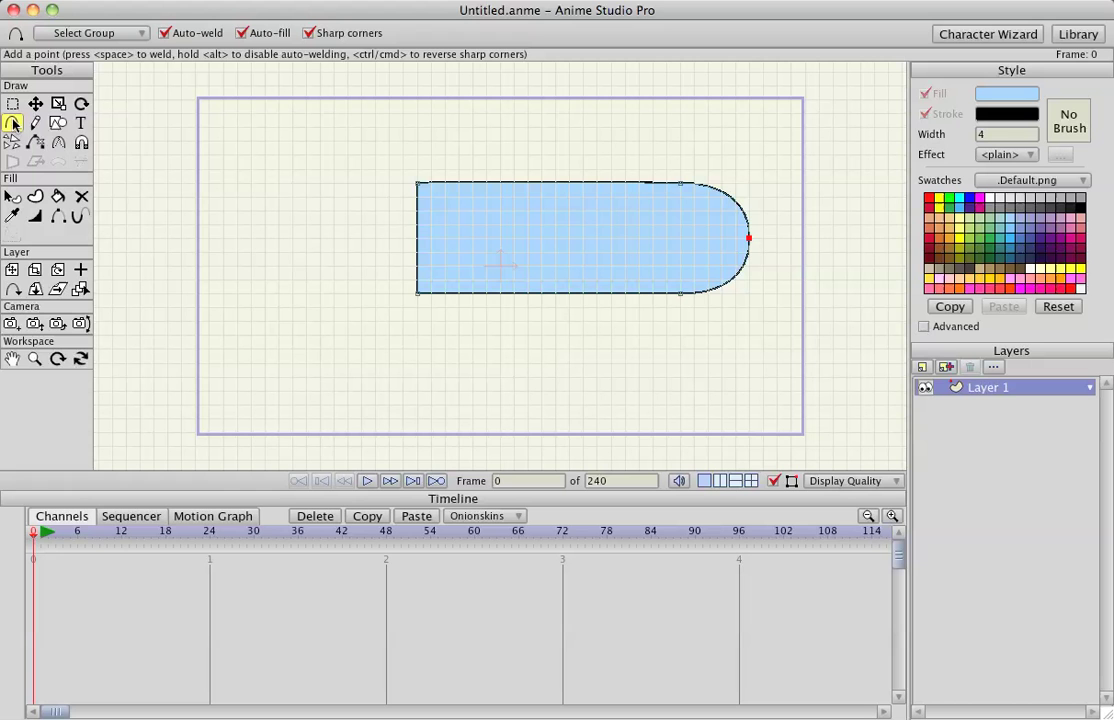
{"action": "left_click_drag", "start_coordinate": [223, 155], "coordinate": [319, 155]}
{"action": "key", "text": "t"}
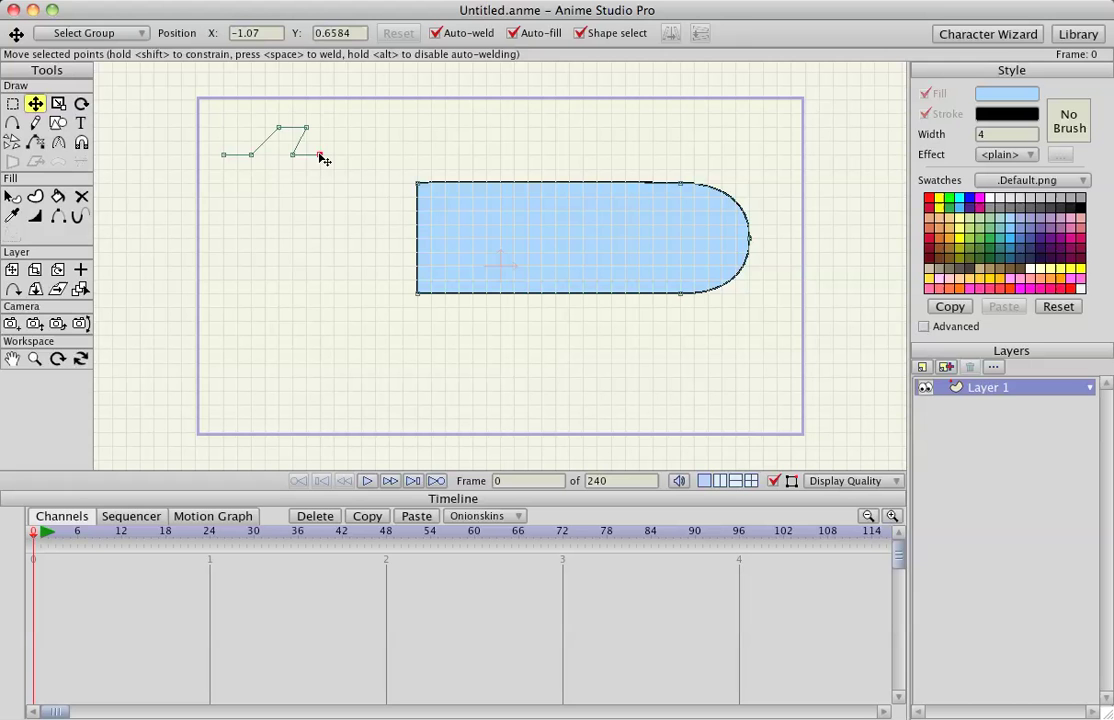
{"action": "left_click_drag", "start_coordinate": [320, 156], "coordinate": [294, 157]}
Step: At frame 1, select the zig-zag profile's points and shift them left
{"action": "left_click_drag", "start_coordinate": [40, 533], "coordinate": [40, 538]}
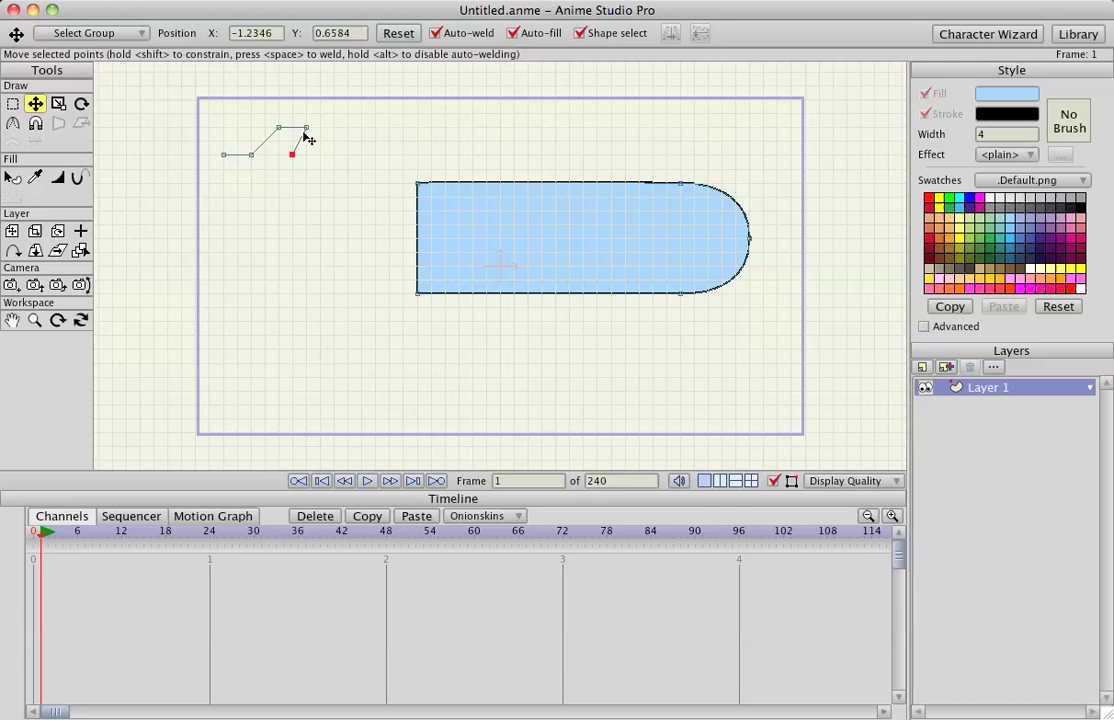
{"action": "left_click", "coordinate": [252, 155]}
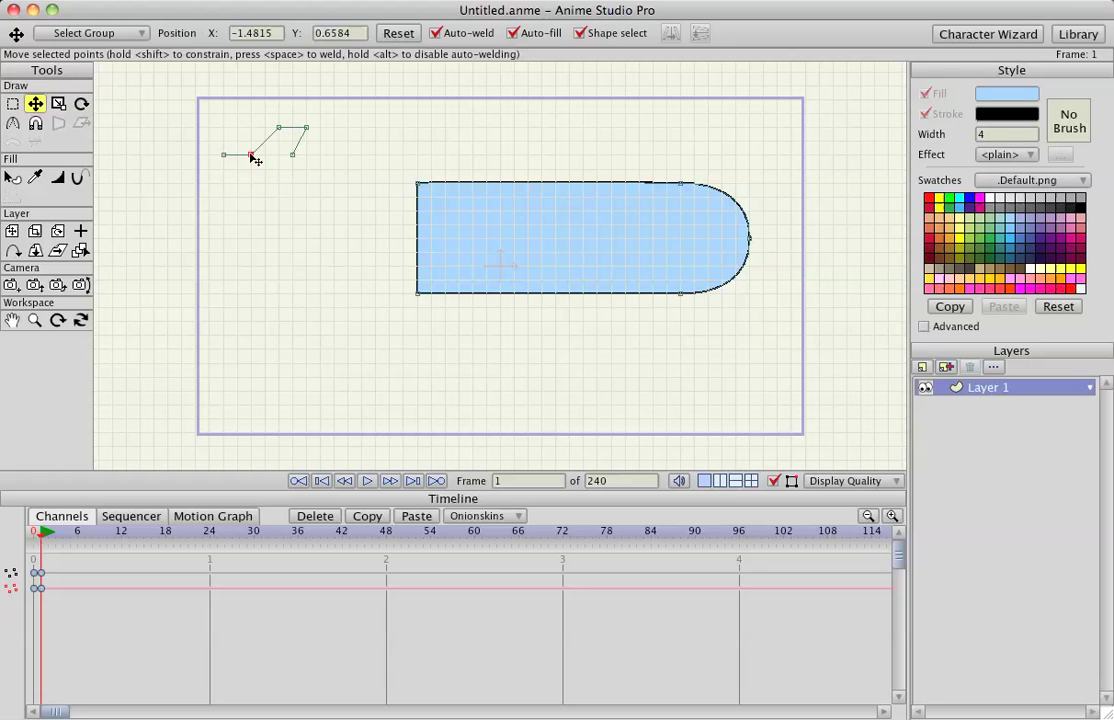
{"action": "key", "text": "g"}
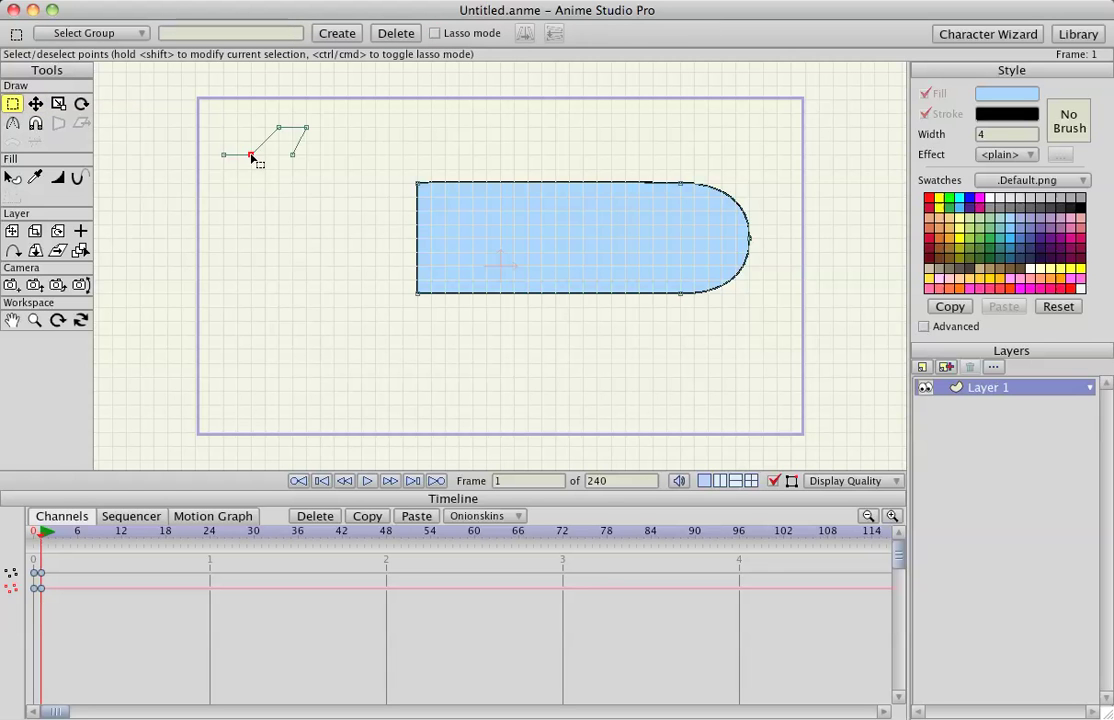
{"action": "left_click", "coordinate": [279, 127], "text": "shift"}
{"action": "left_click", "coordinate": [306, 127], "text": "shift"}
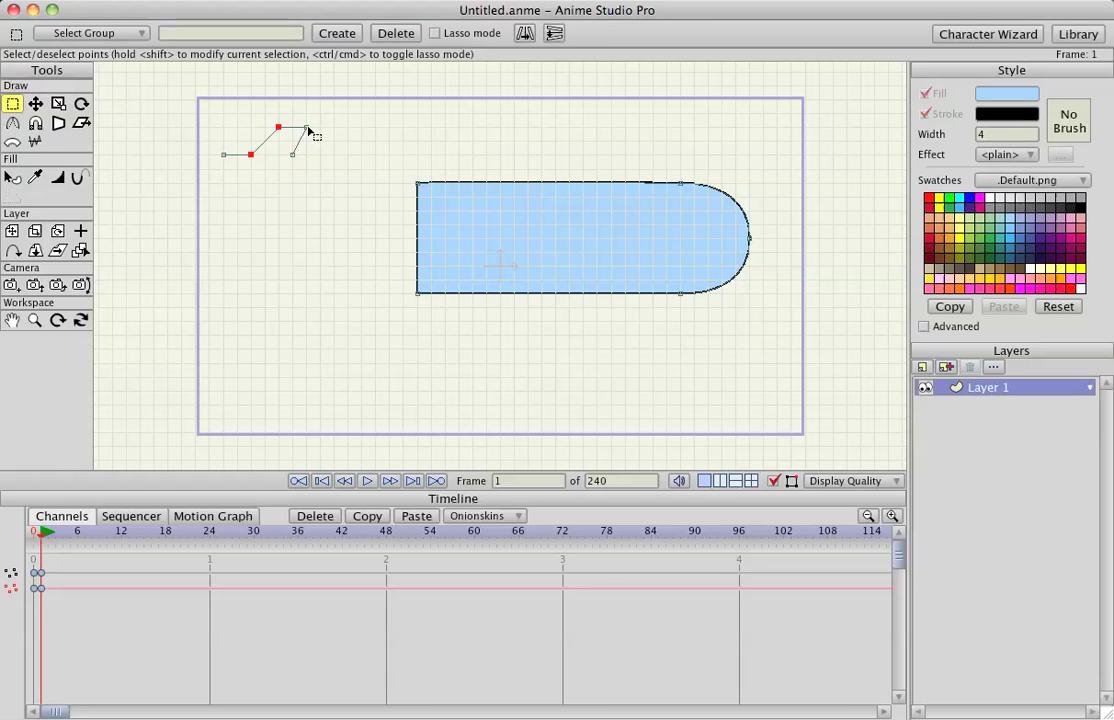
{"action": "left_click", "coordinate": [293, 156], "text": "shift"}
{"action": "key", "text": "t"}
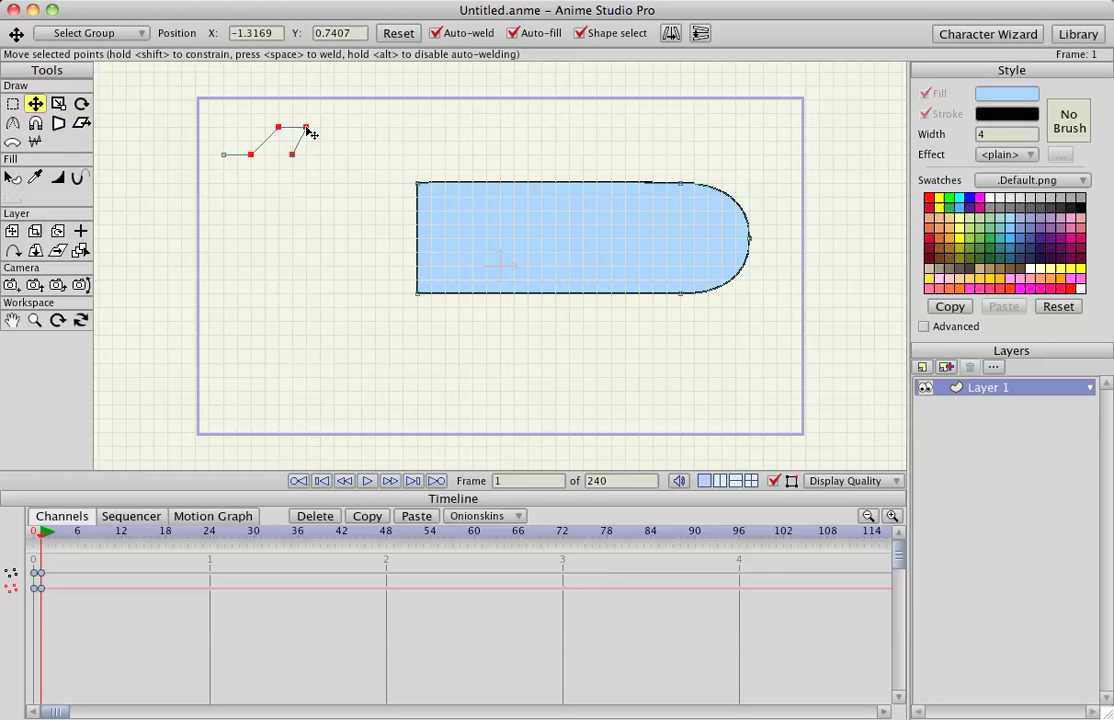
{"action": "left_click_drag", "start_coordinate": [308, 129], "coordinate": [282, 131]}
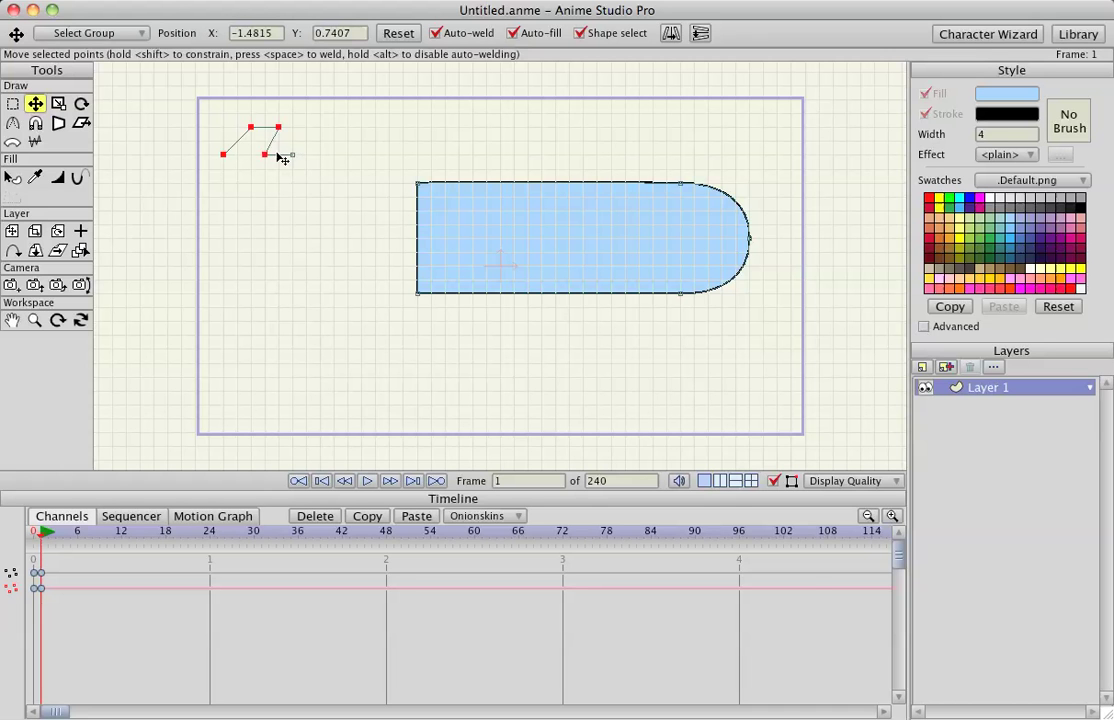
Step: At frame 3, shift the selected profile points back to the right
{"action": "left_click", "coordinate": [46, 532]}
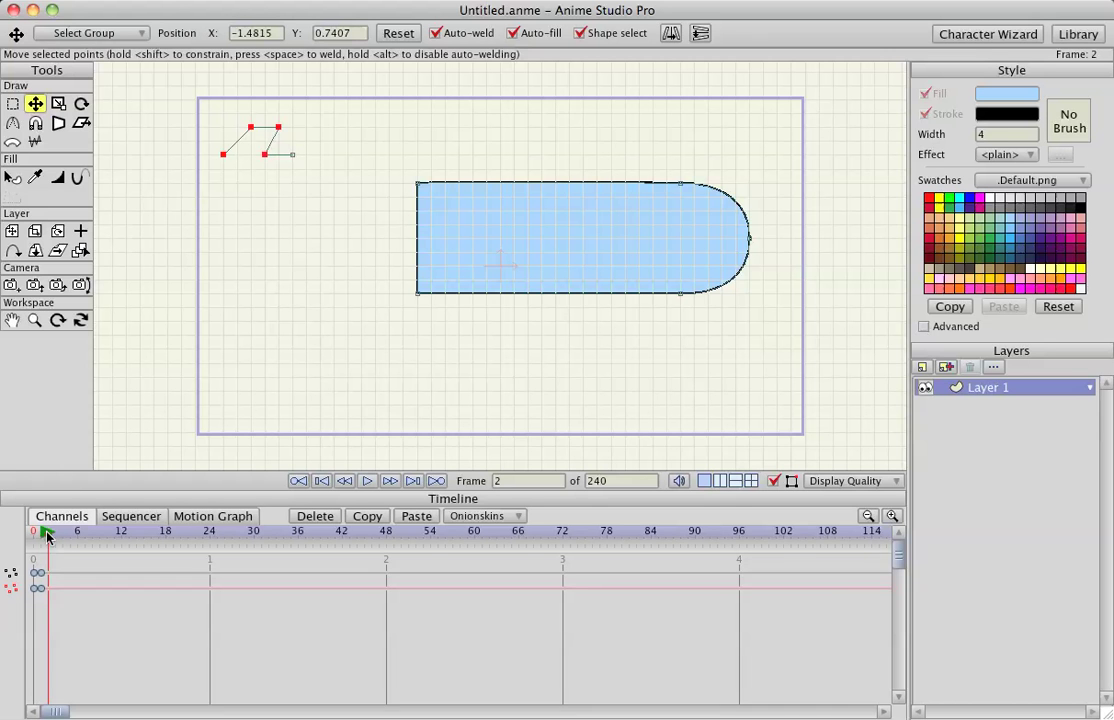
{"action": "left_click_drag", "start_coordinate": [48, 535], "coordinate": [56, 536]}
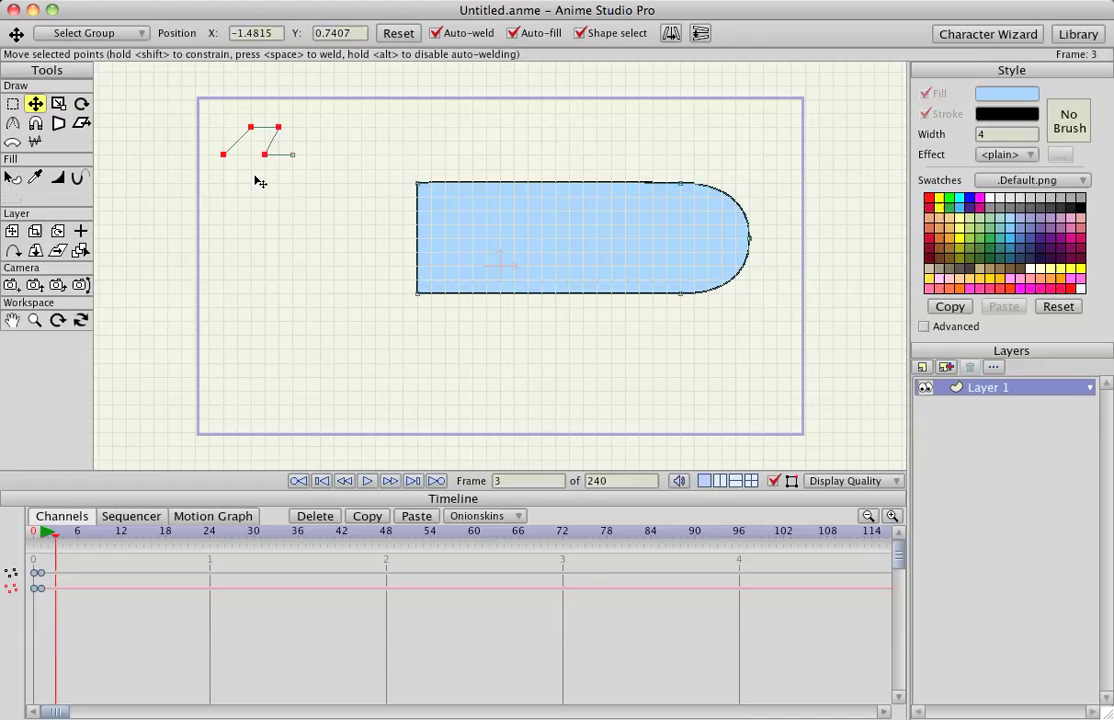
{"action": "left_click_drag", "start_coordinate": [282, 132], "coordinate": [305, 128]}
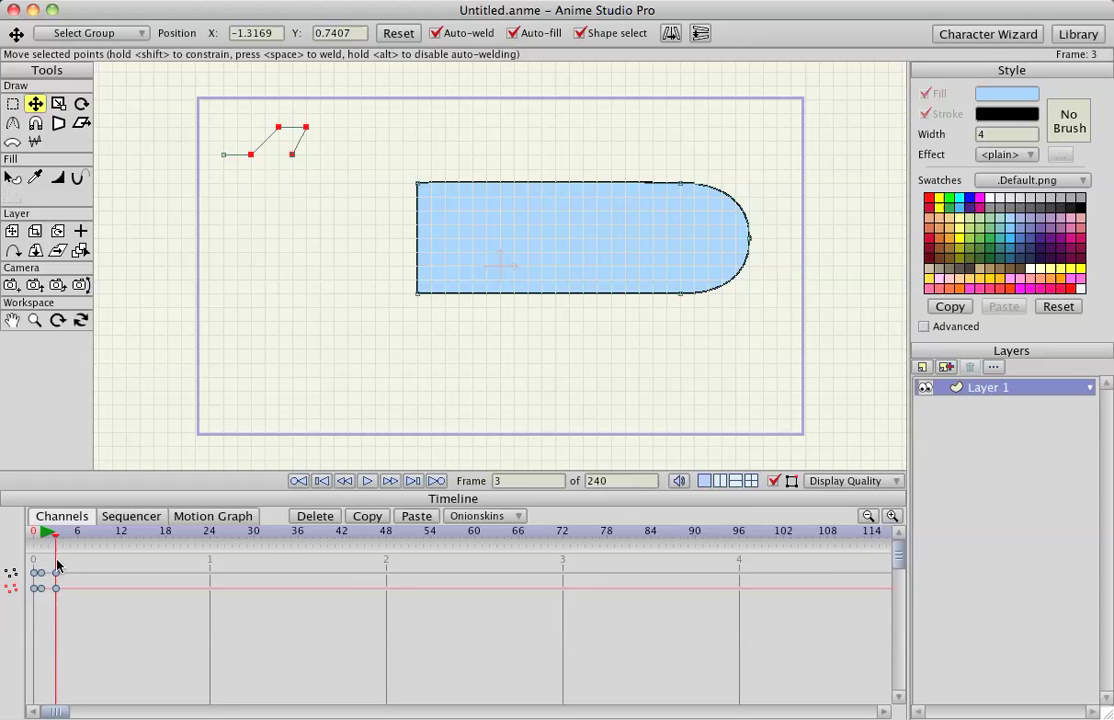
Step: Set both frame-3 keyframes to Absolute Cycle interpolation looping back to frame 1
{"action": "left_click_drag", "start_coordinate": [55, 565], "coordinate": [59, 600]}
{"action": "right_click", "coordinate": [56, 590]}
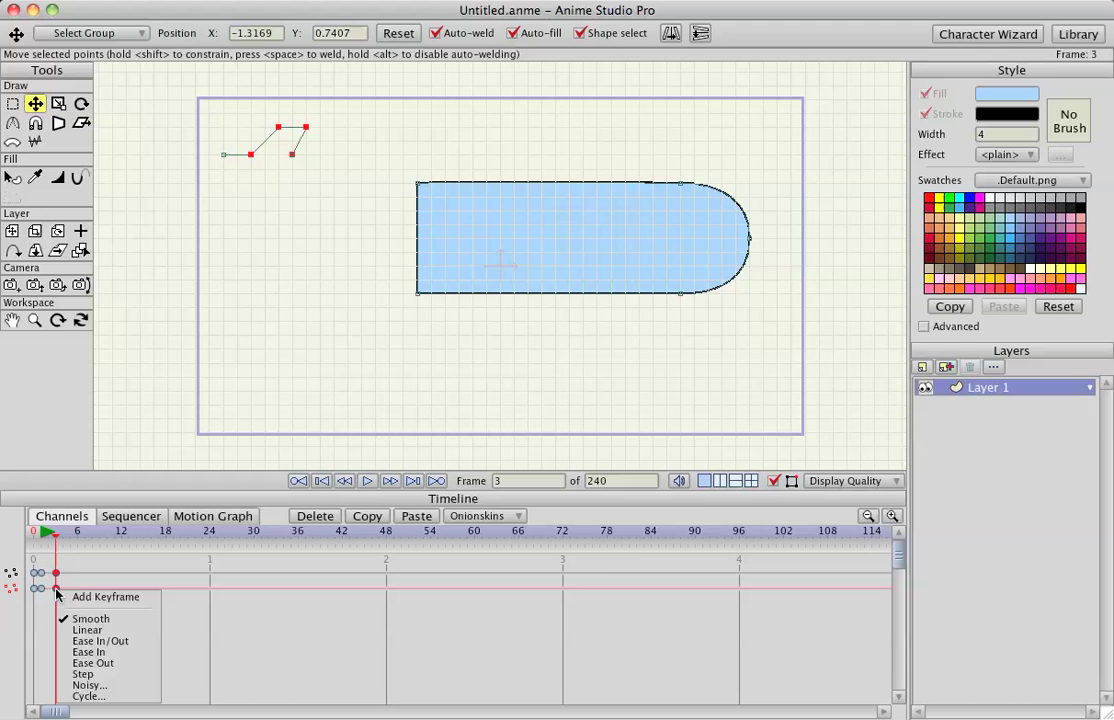
{"action": "left_click", "coordinate": [85, 700]}
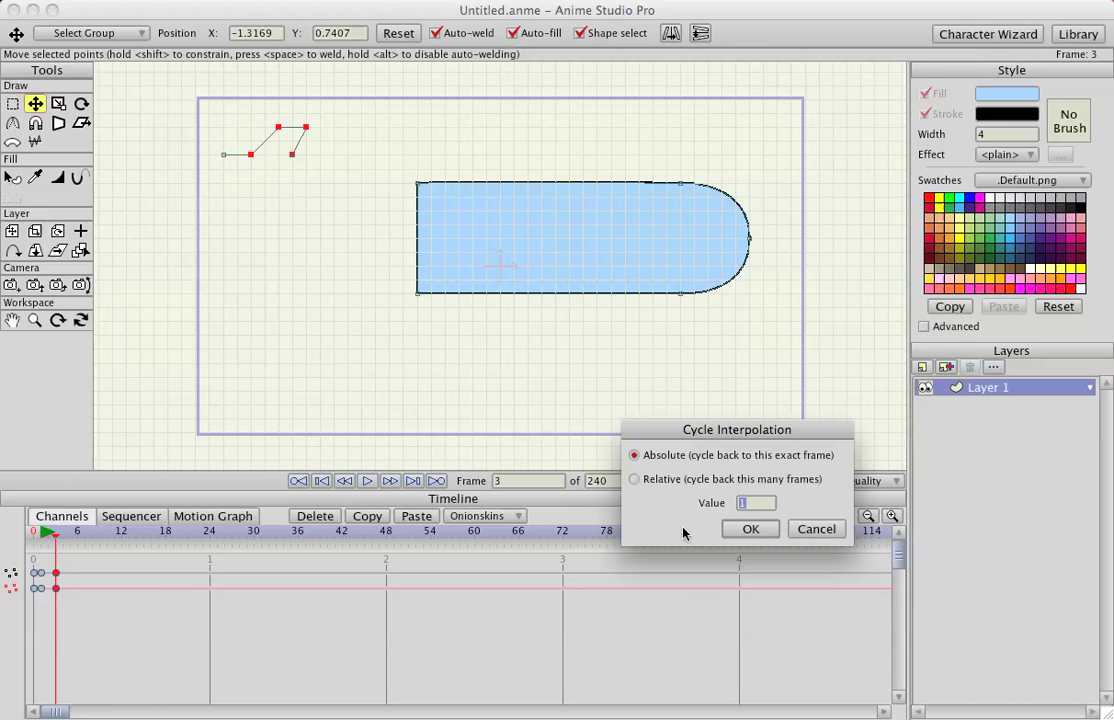
{"action": "left_click", "coordinate": [748, 529]}
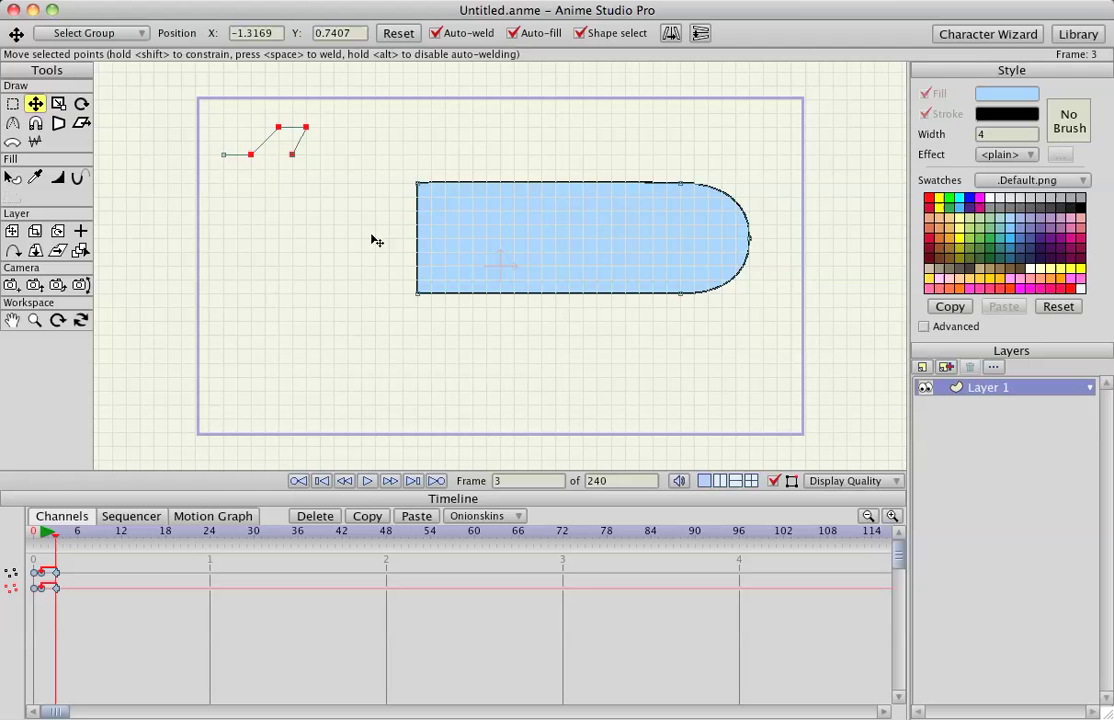
Step: Apply the zig-zag curve profile around the rounded blue shape and raise its repeat count from 16 to 46
{"action": "left_click", "coordinate": [578, 234]}
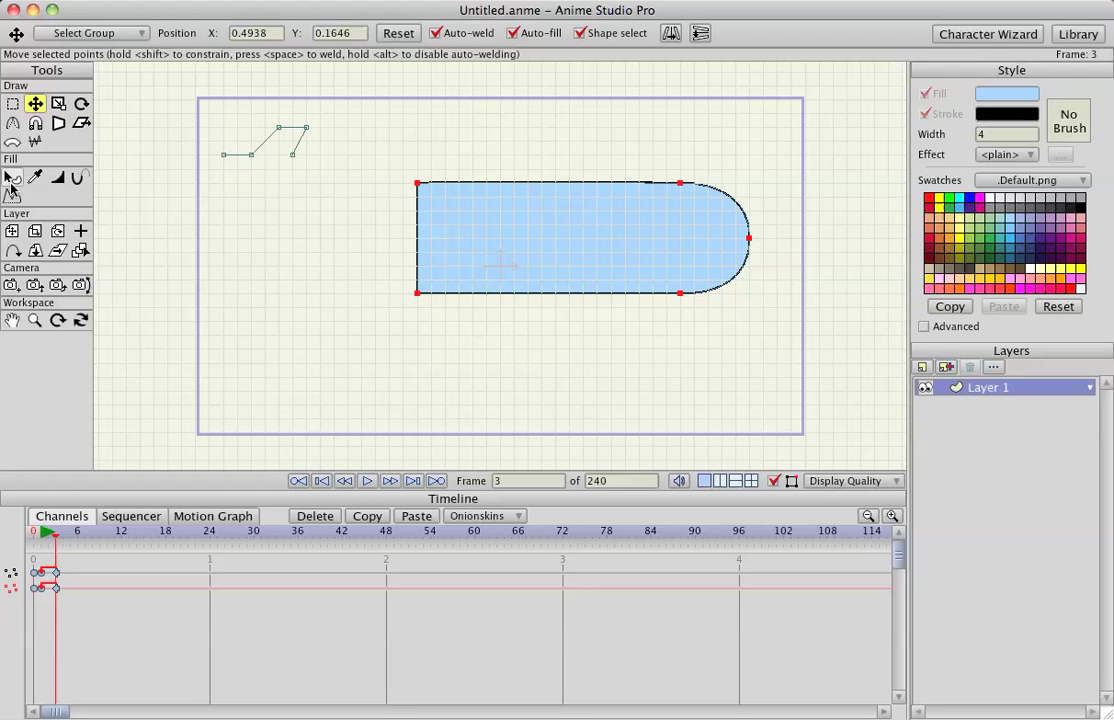
{"action": "left_click", "coordinate": [12, 199]}
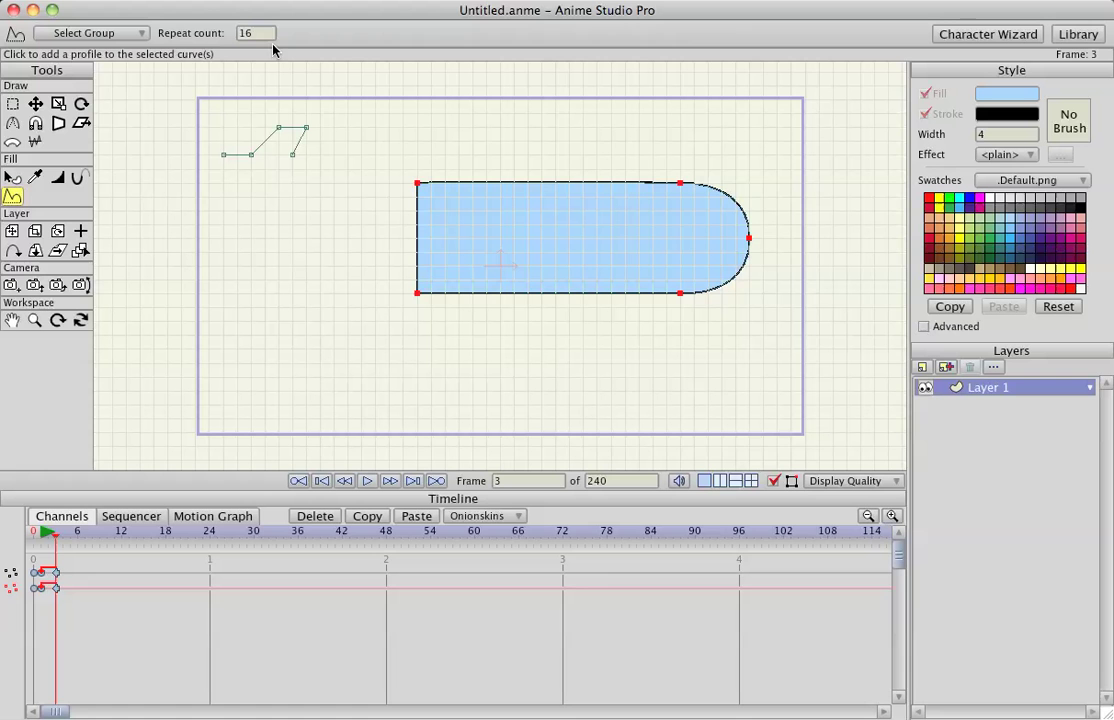
{"action": "left_click", "coordinate": [300, 142]}
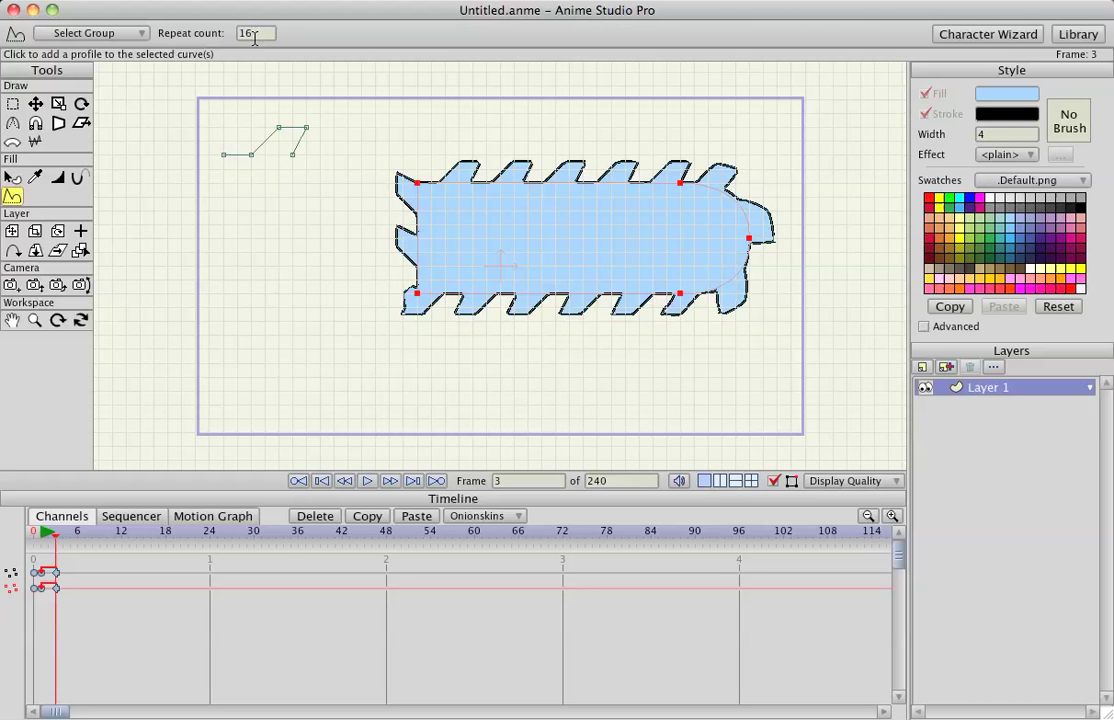
{"action": "scroll", "coordinate": [255, 38], "scroll_direction": "up", "scroll_amount": 20}
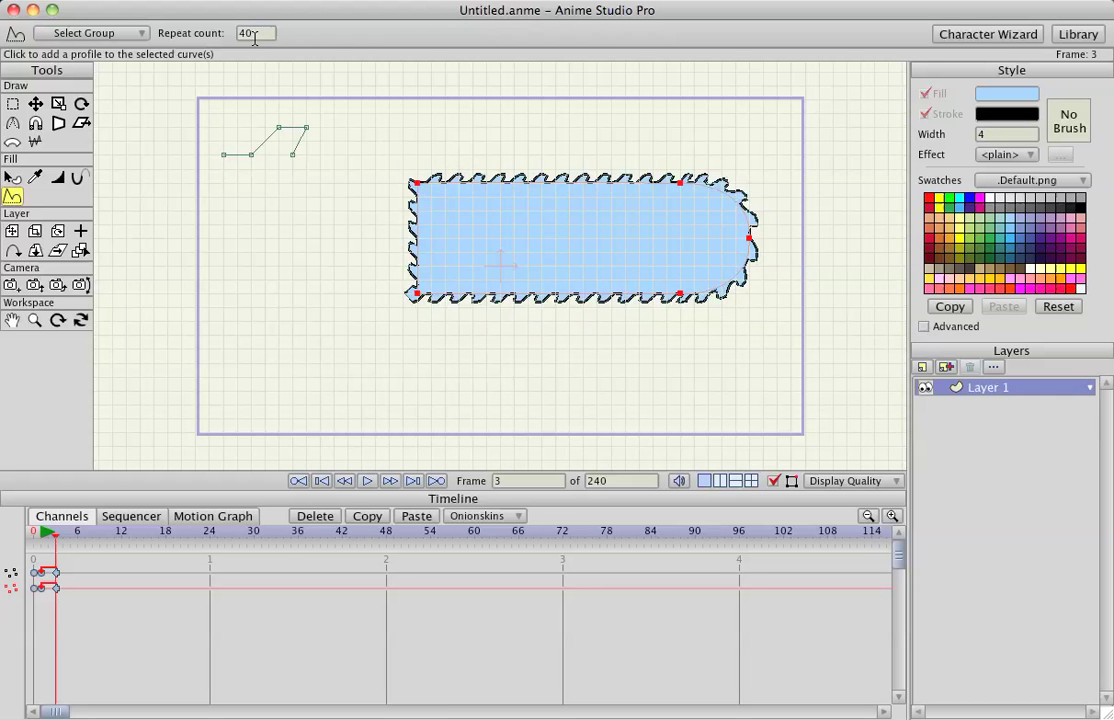
{"action": "scroll", "coordinate": [255, 38], "scroll_direction": "up", "scroll_amount": 2}
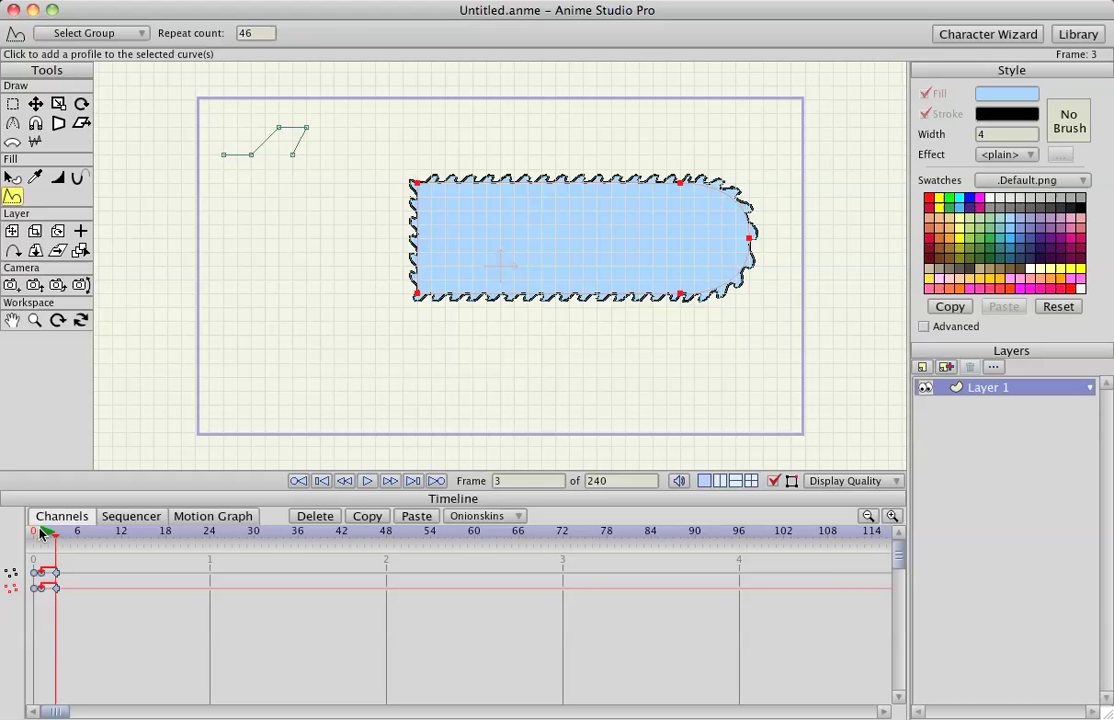
Step: Play, stop, rewind and replay the animation to watch the teeth move, then show the grid again
{"action": "key", "text": "space"}
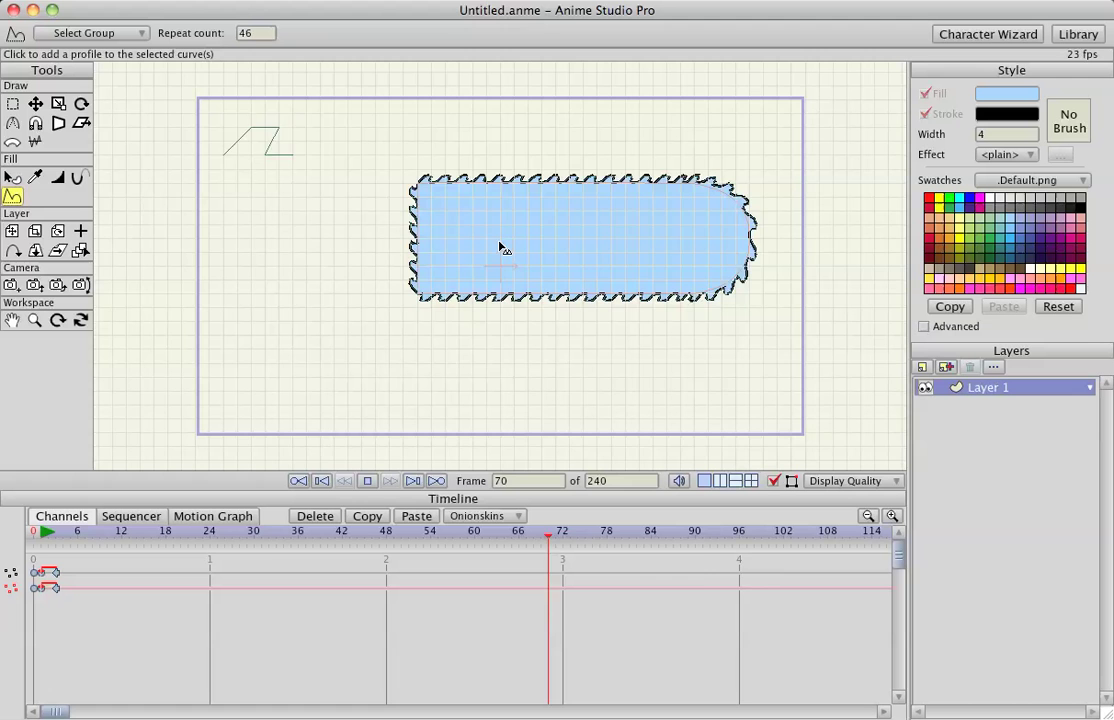
{"action": "key", "text": "space"}
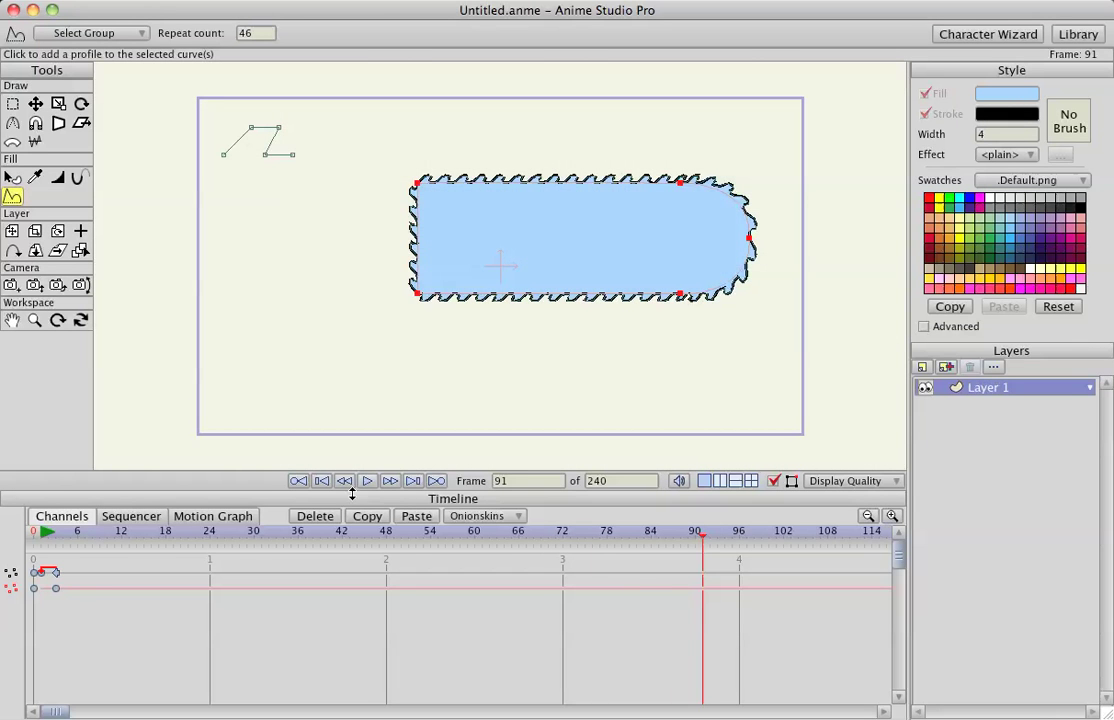
{"action": "left_click", "coordinate": [40, 537]}
{"action": "key", "text": "space"}
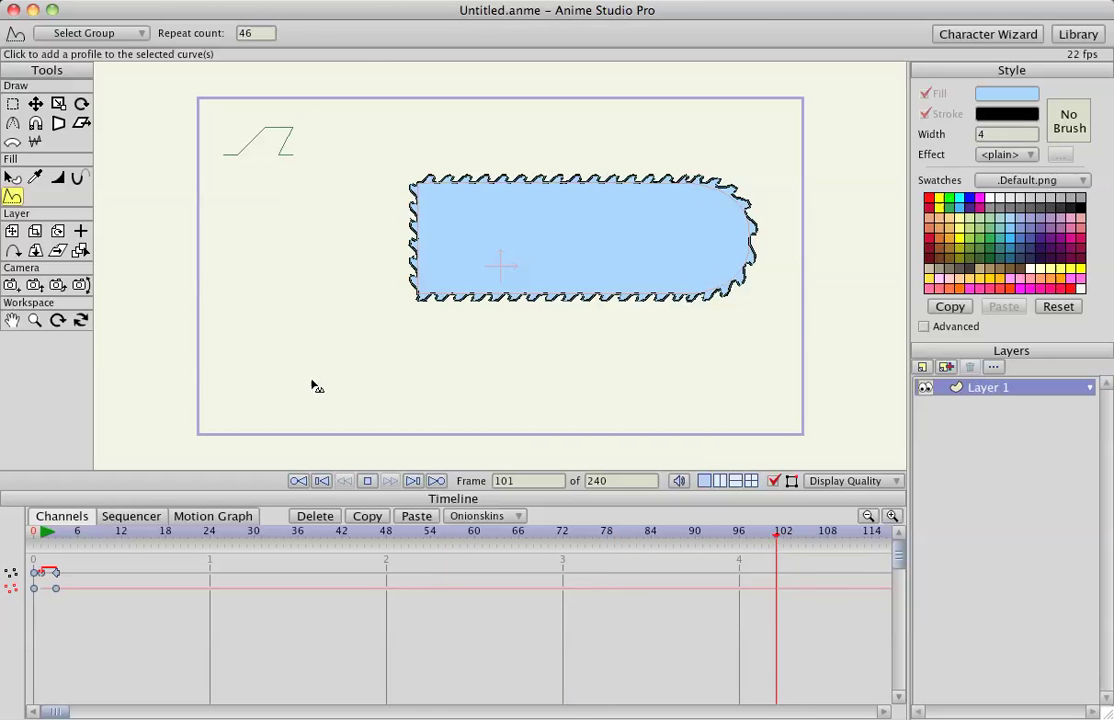
{"action": "key", "text": "space"}
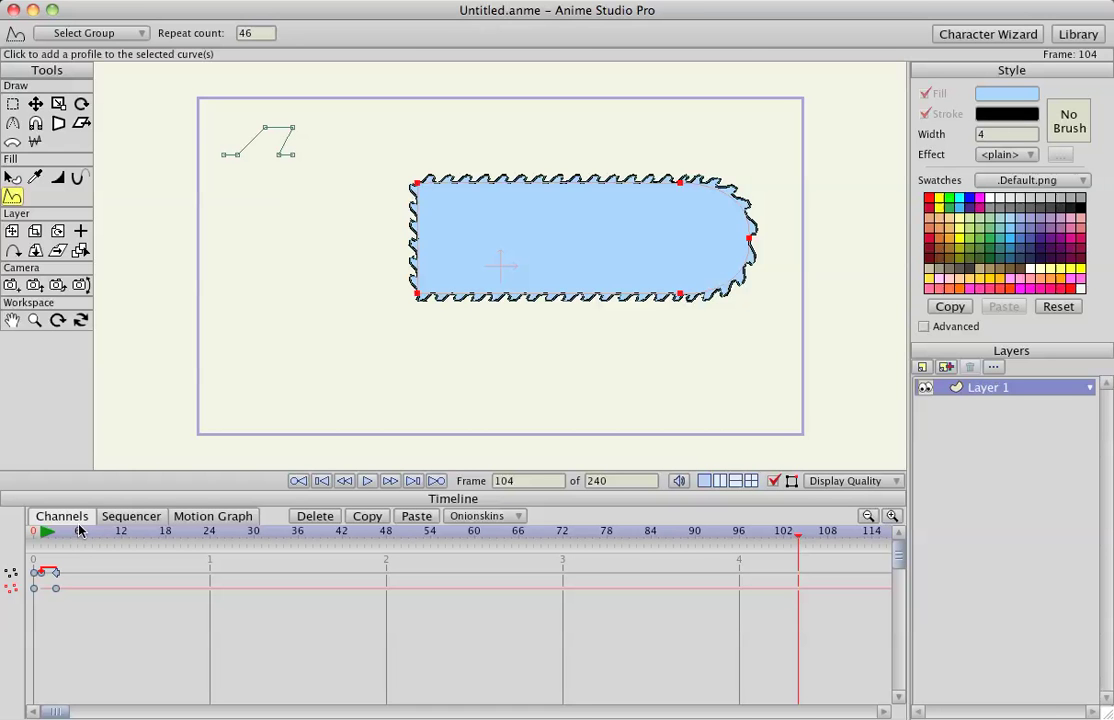
{"action": "key", "text": "super+g"}
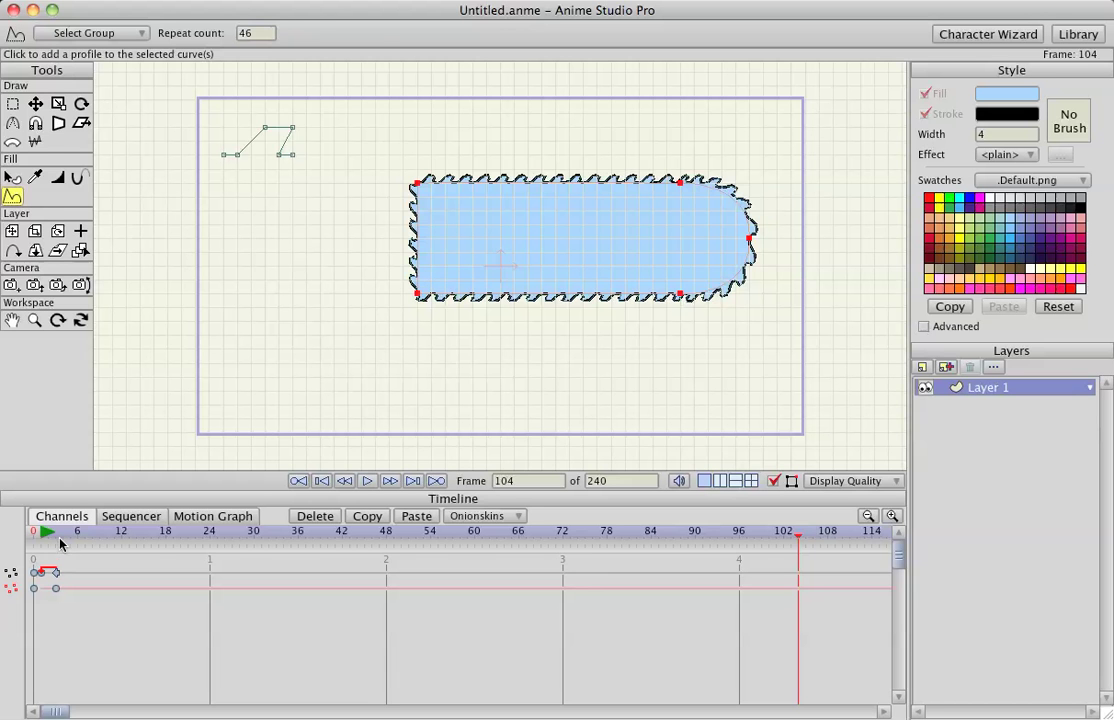
Step: At the first frame, add a point on the bar's left edge and round it into a curve
{"action": "key", "text": "super+shift+Left"}
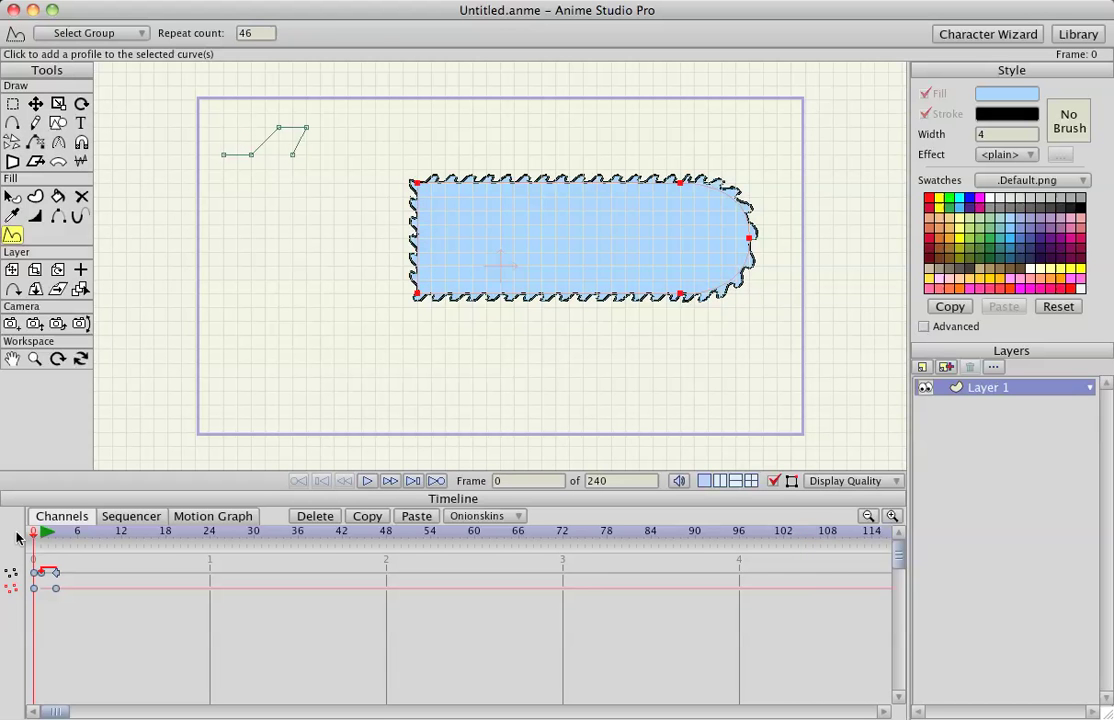
{"action": "key", "text": "a"}
{"action": "left_click_drag", "start_coordinate": [411, 240], "coordinate": [584, 266]}
{"action": "key", "text": "c"}
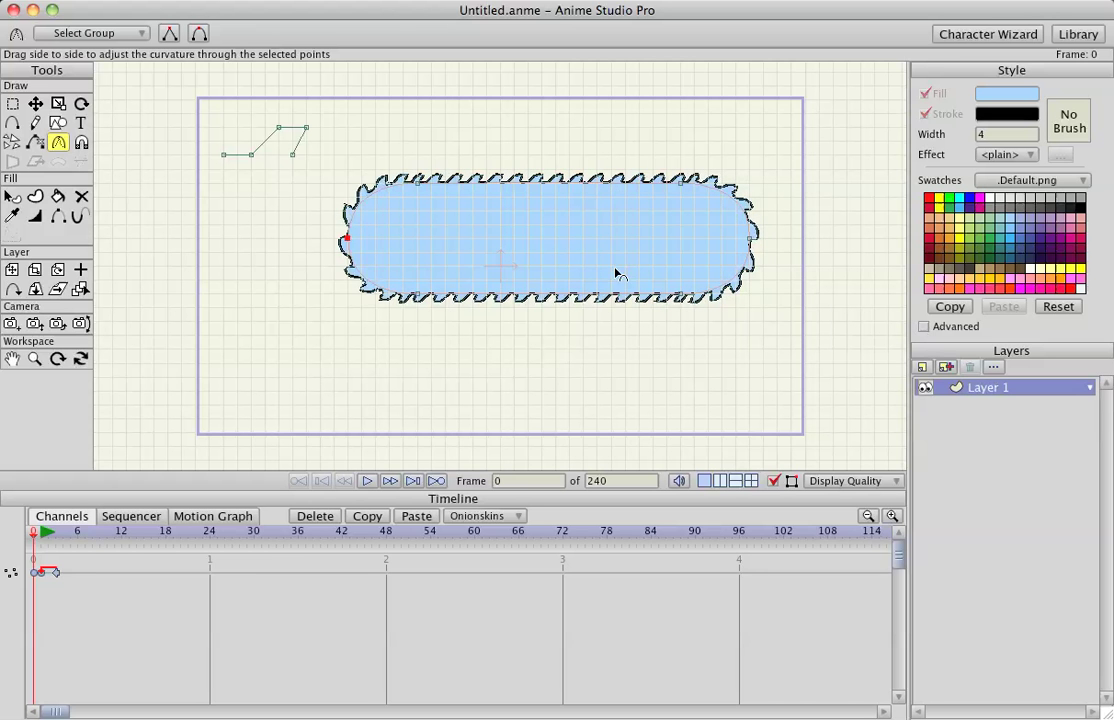
Step: Preview the animation, then move the whole bar shape up and right
{"action": "key", "text": "space"}
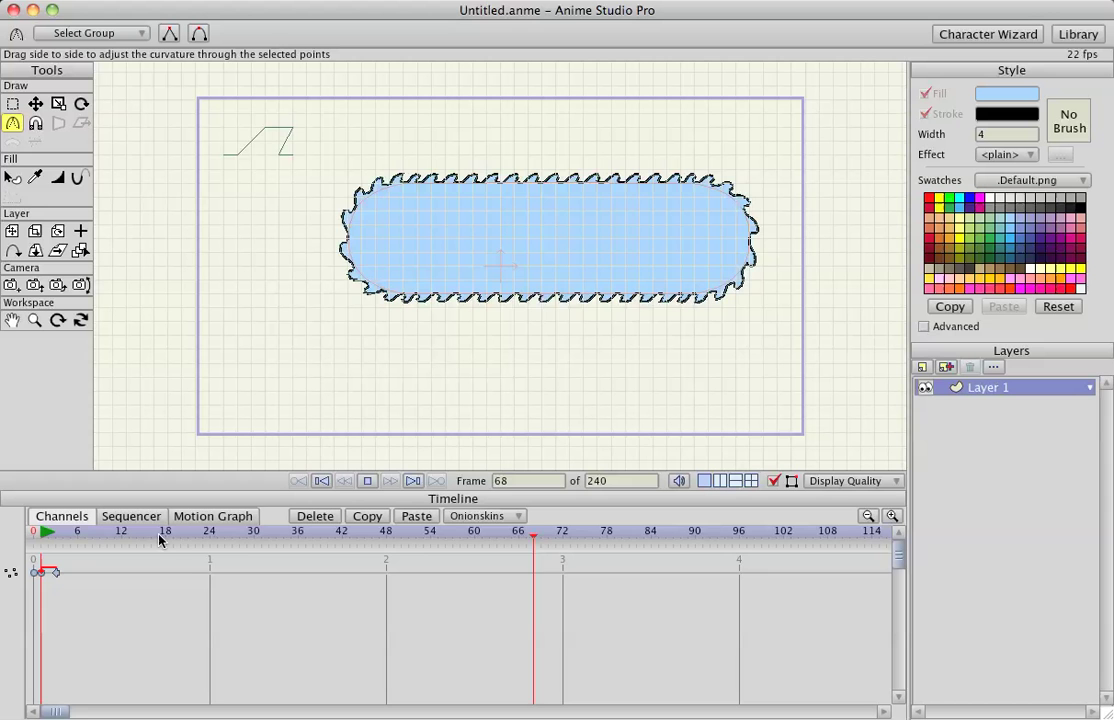
{"action": "key", "text": "space"}
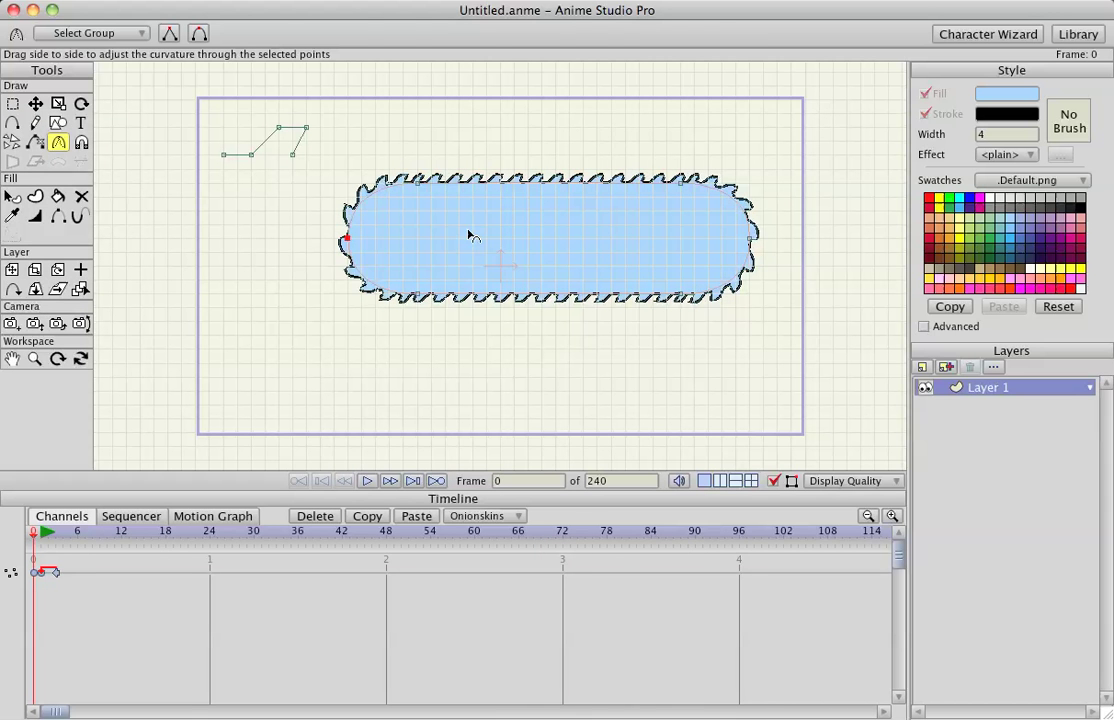
{"action": "key", "text": "t"}
{"action": "left_click_drag", "start_coordinate": [475, 236], "coordinate": [568, 183]}
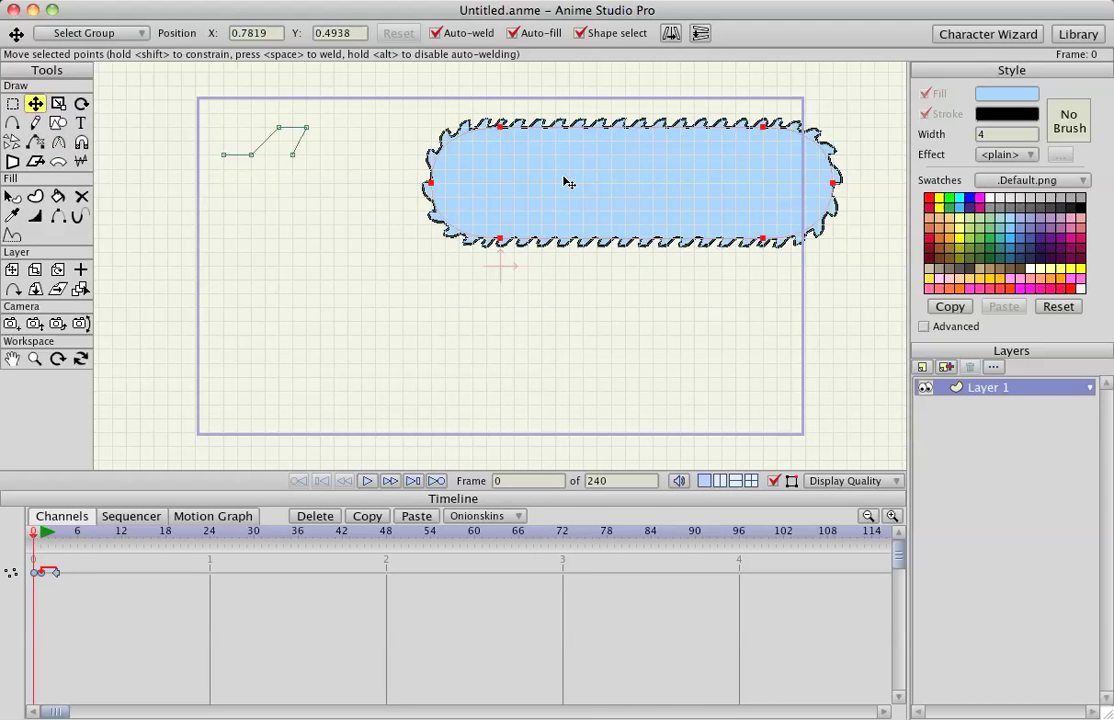
Step: Draw a circle with the ellipse shape tool in the lower left of the frame
{"action": "left_click", "coordinate": [58, 122]}
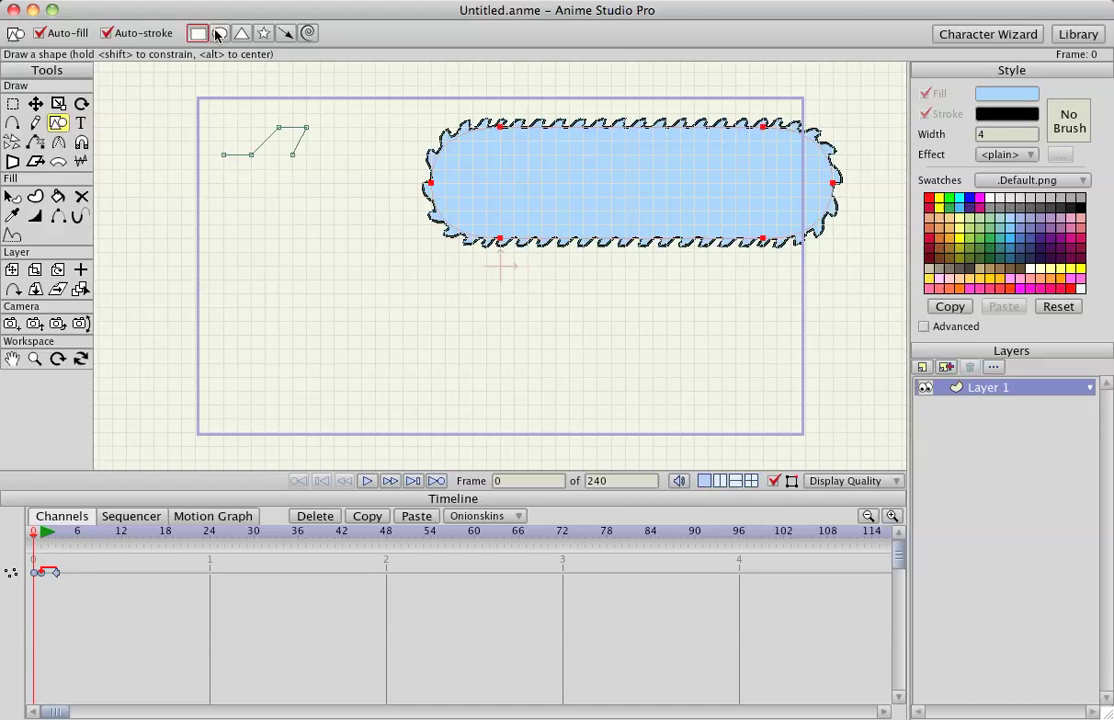
{"action": "left_click", "coordinate": [219, 33]}
{"action": "left_click_drag", "start_coordinate": [264, 210], "coordinate": [440, 388]}
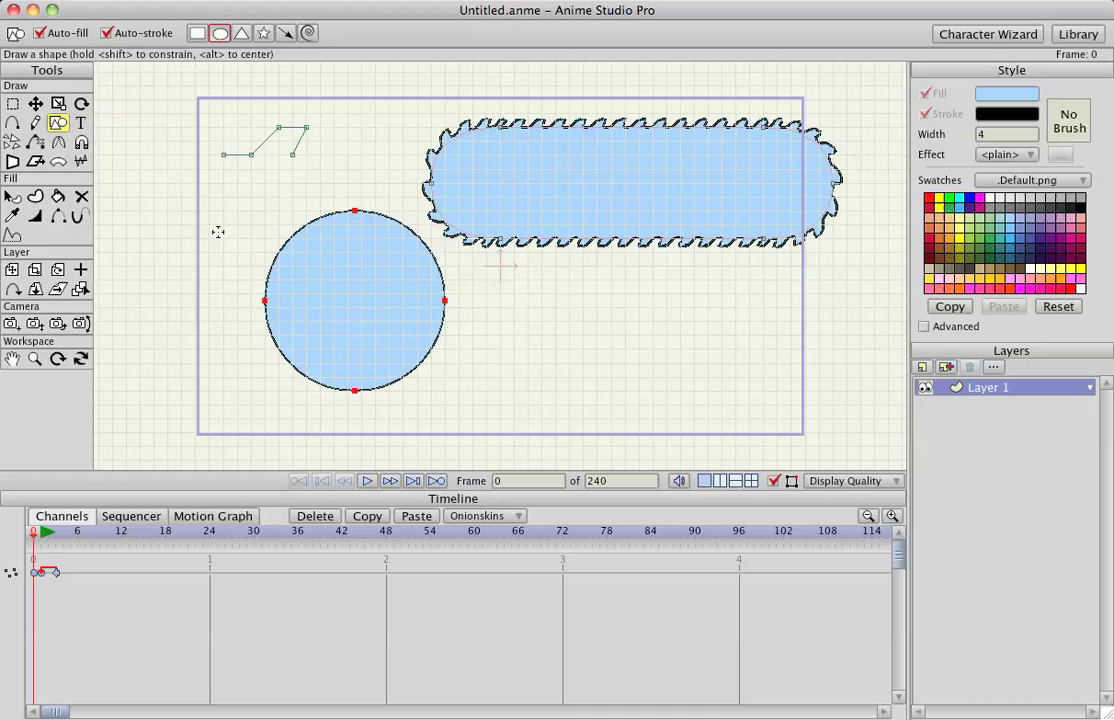
Step: Edge the circle with the zig-zag saw-tooth profile and preview the playback
{"action": "left_click", "coordinate": [13, 234]}
{"action": "left_click", "coordinate": [266, 146]}
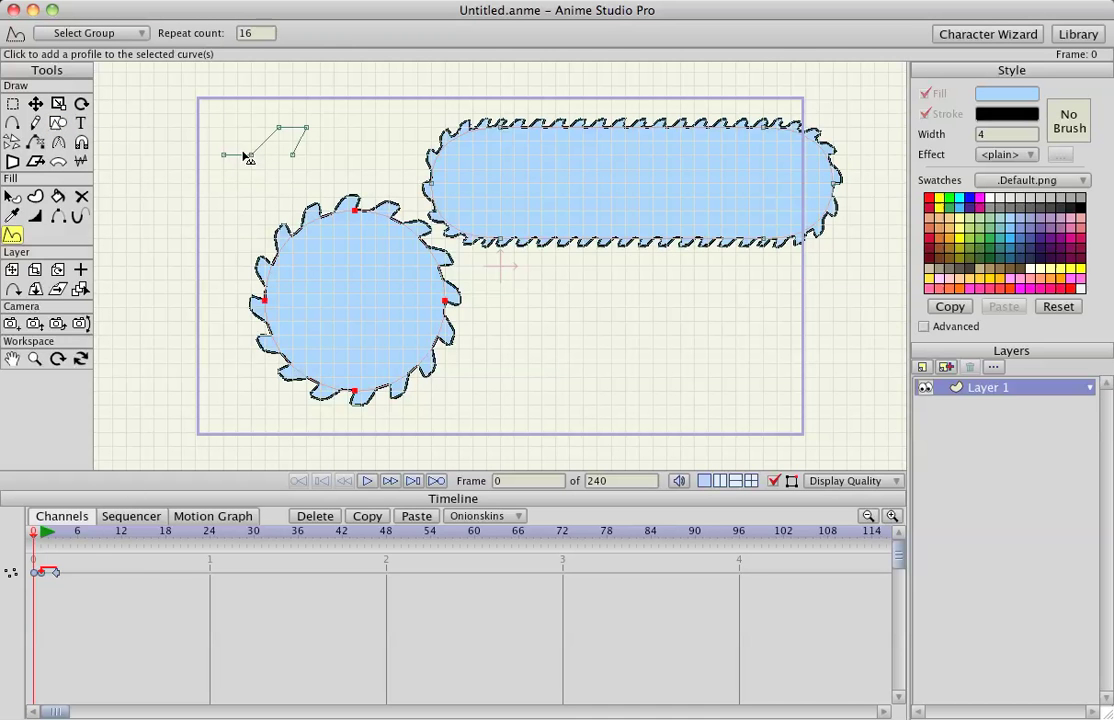
{"action": "key", "text": "space"}
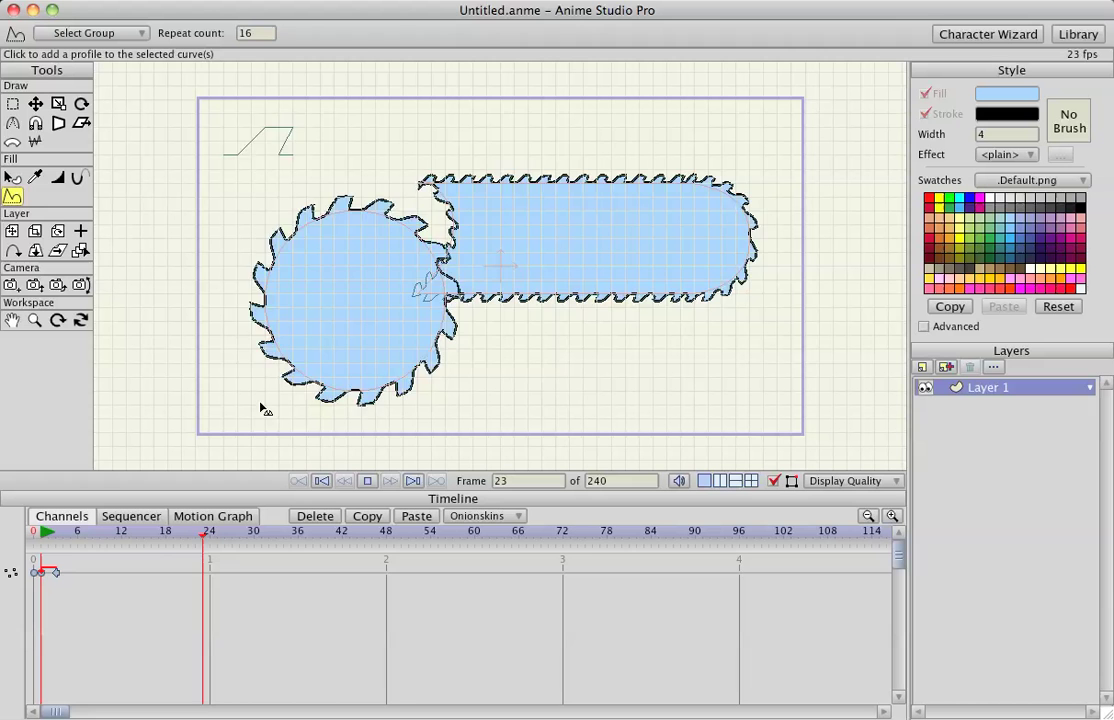
{"action": "key", "text": "space"}
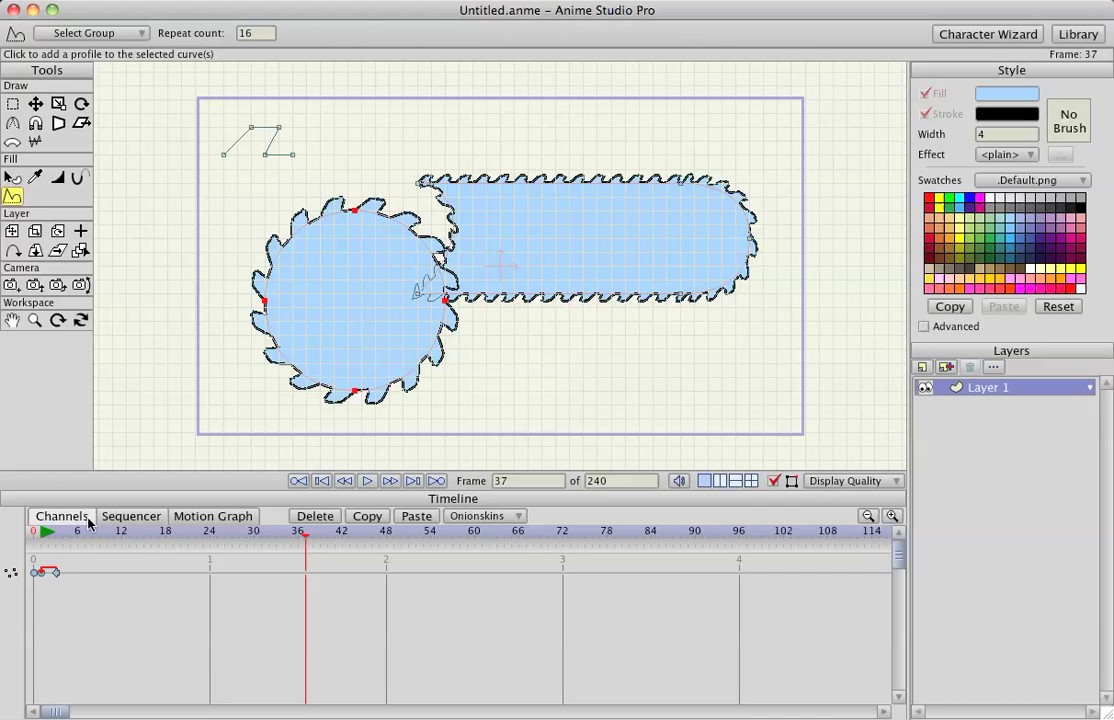
Step: At frame 37, move the bar up and right away from the circle, preview the motion, then hide the grid
{"action": "key", "text": "t"}
{"action": "left_click_drag", "start_coordinate": [497, 241], "coordinate": [592, 175]}
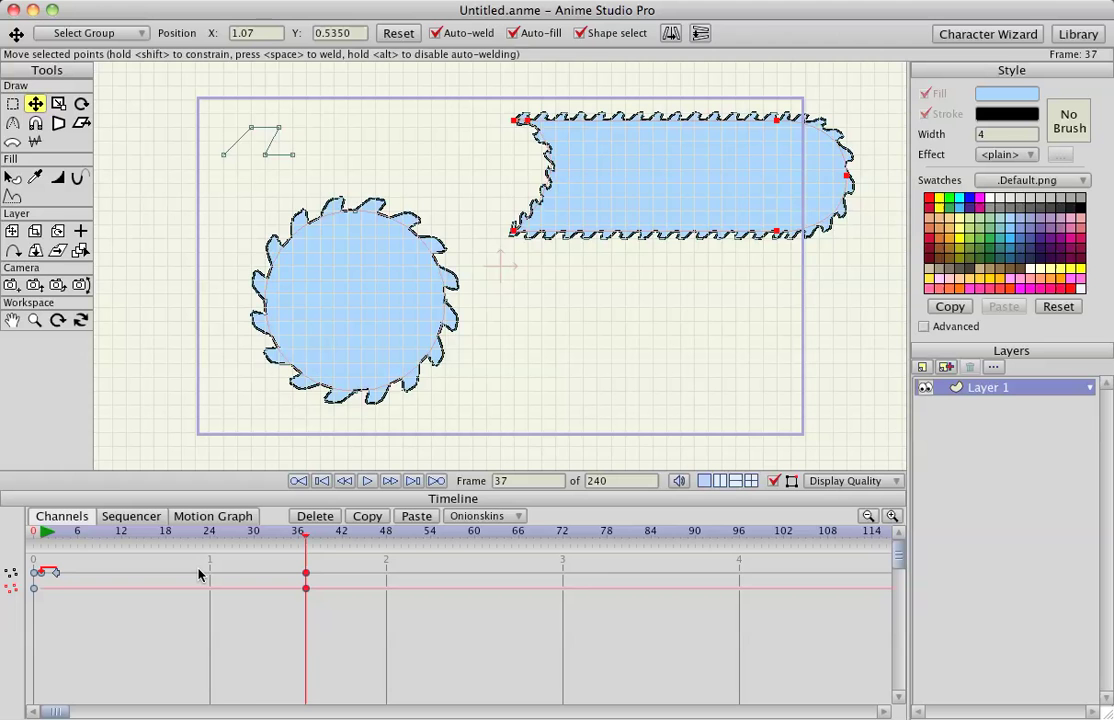
{"action": "left_click_drag", "start_coordinate": [62, 531], "coordinate": [151, 470]}
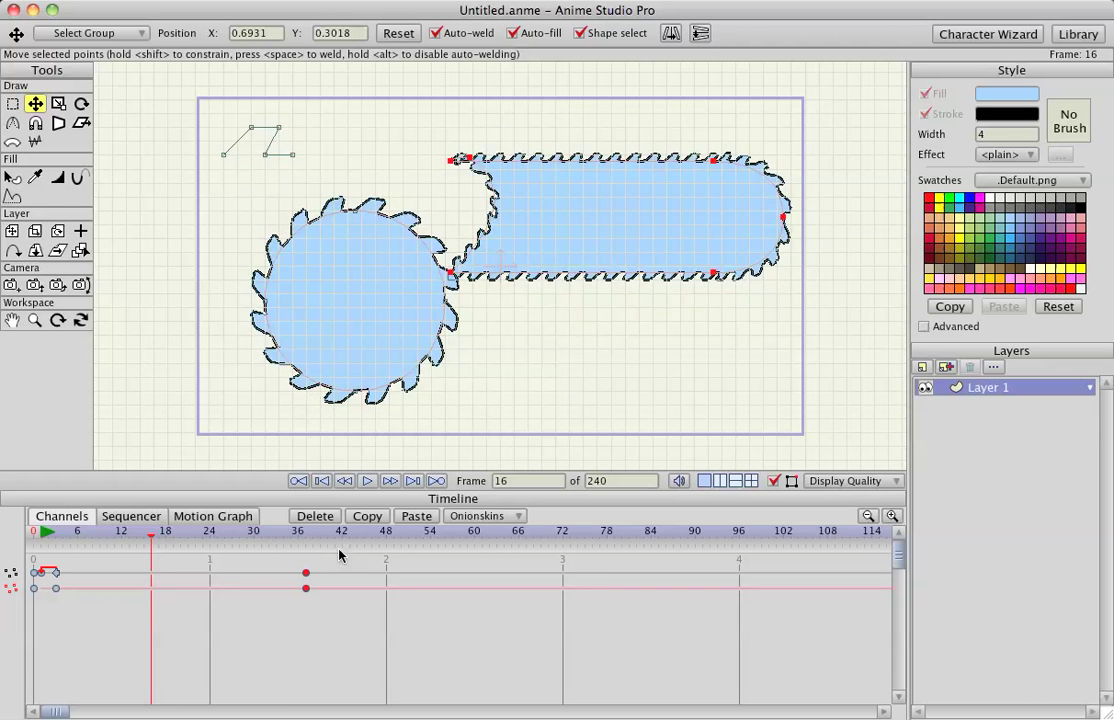
{"action": "key", "text": "space"}
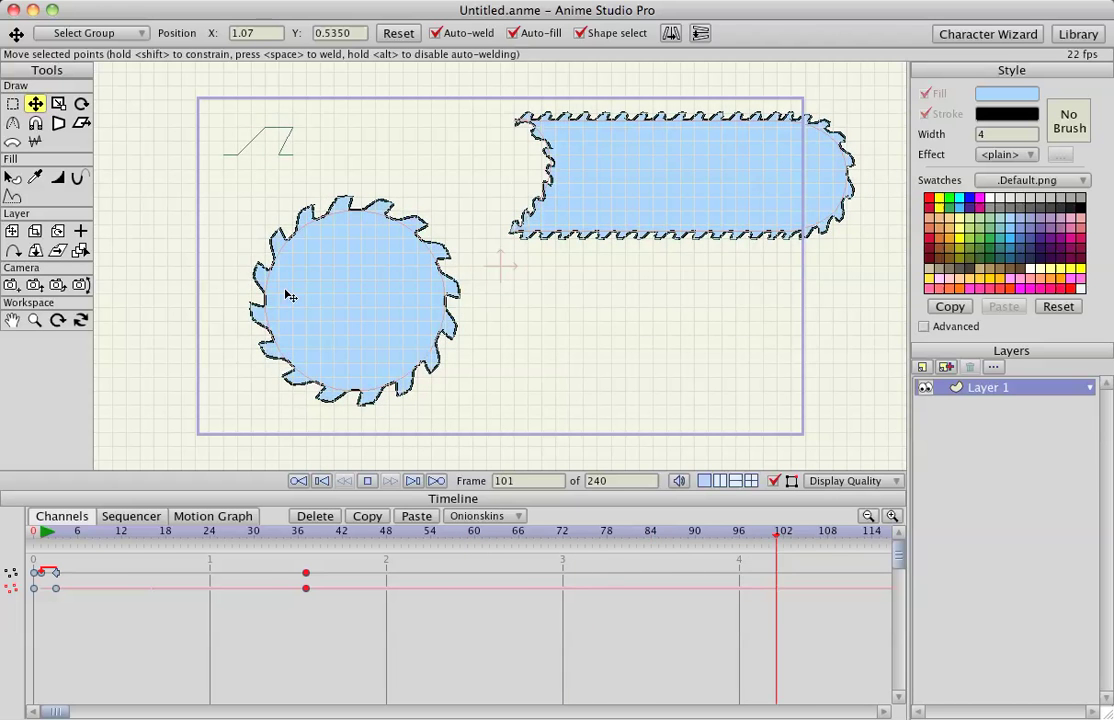
{"action": "key", "text": "space"}
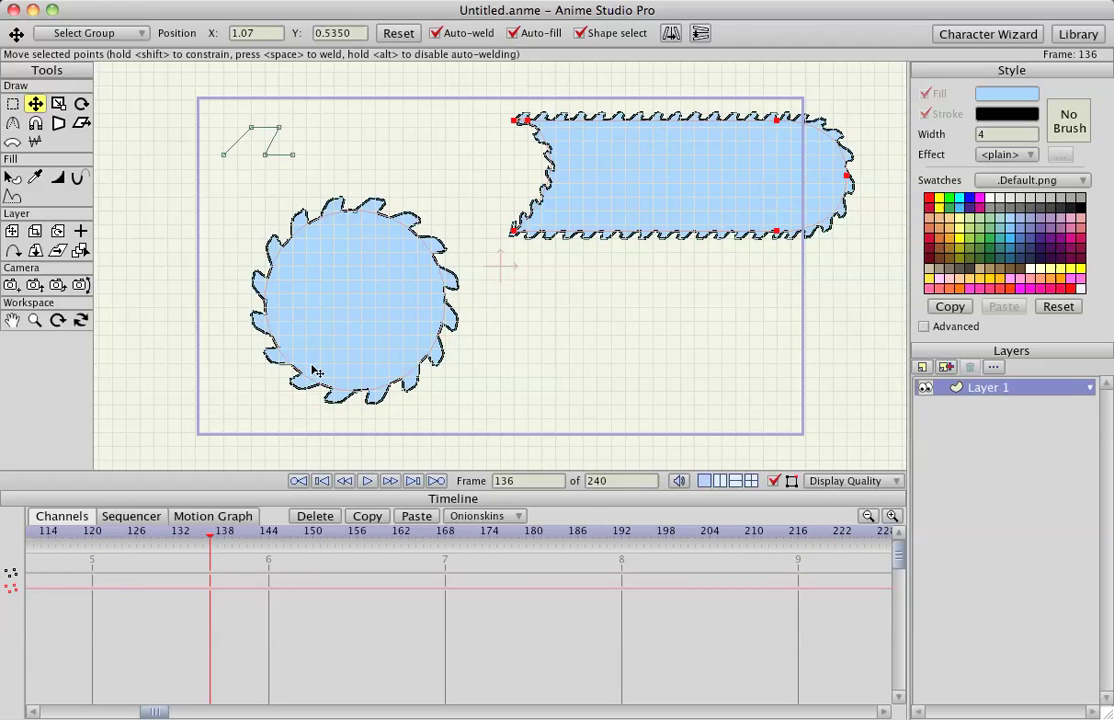
{"action": "key", "text": "ctrl+g"}
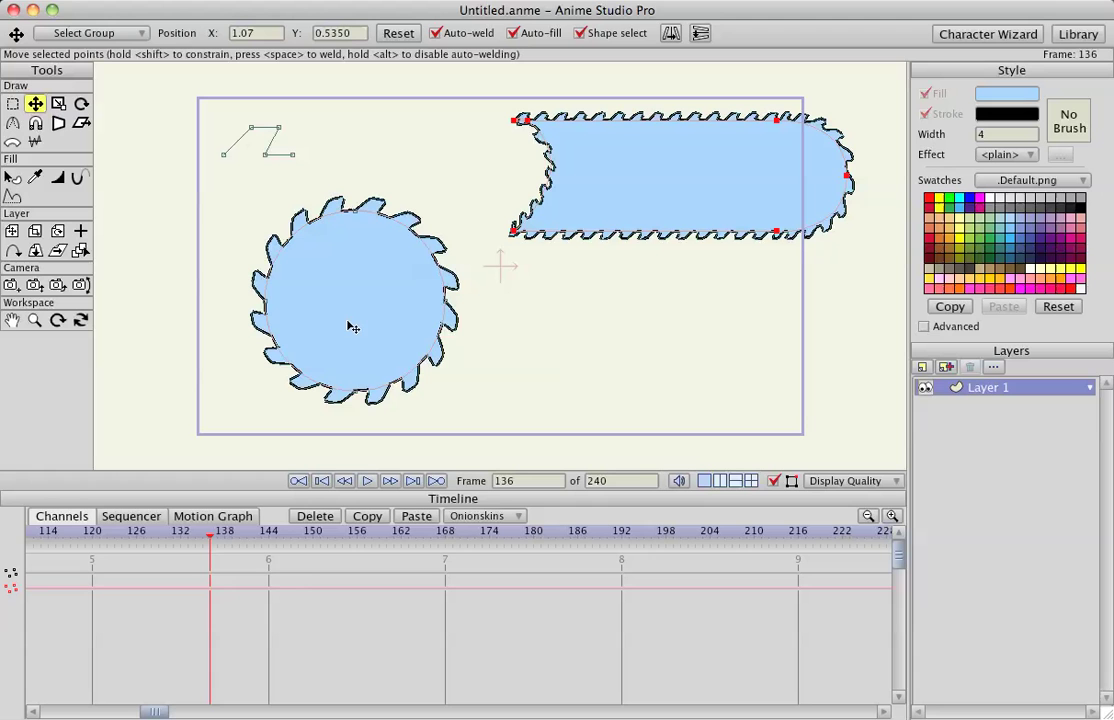